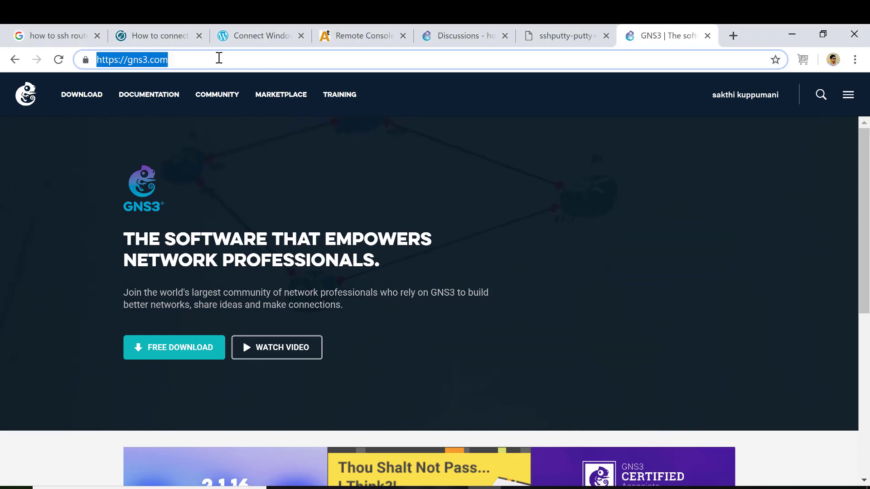
Step: Bring up the GNS3 2.1.16 installer downloads page, then switch to File Explorer
click(172, 350)
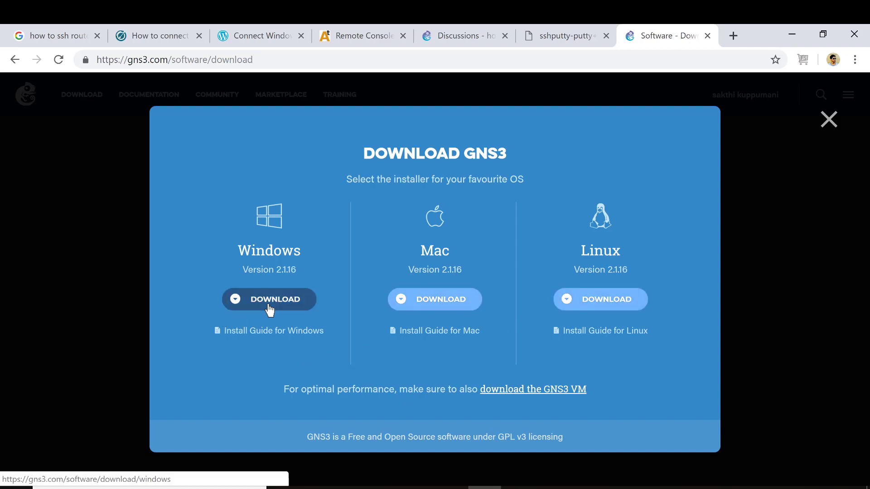
key(super+e)
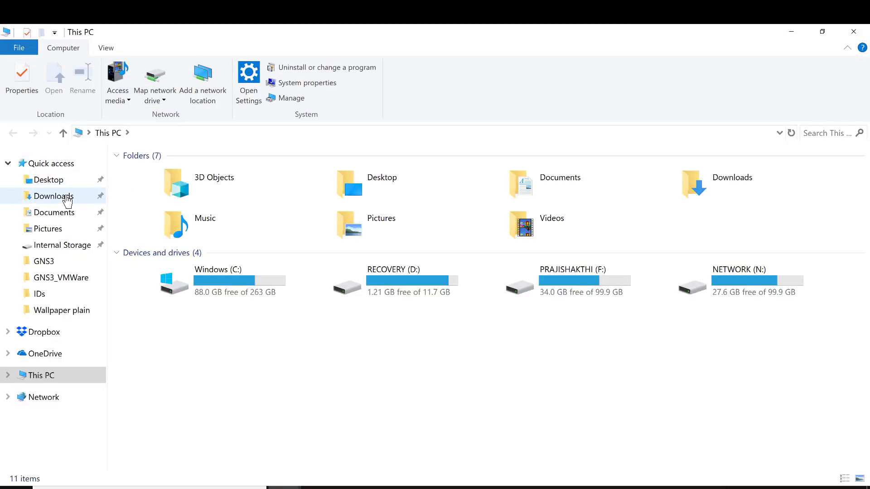
Step: Check the GNS3 installer, GNS3 VM archive and VMware installer in Downloads, then search 'gns3'
click(66, 197)
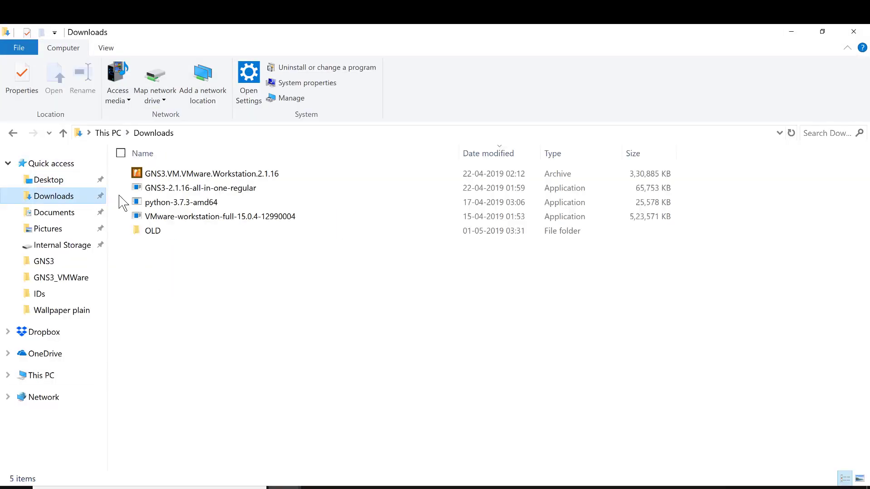
click(245, 188)
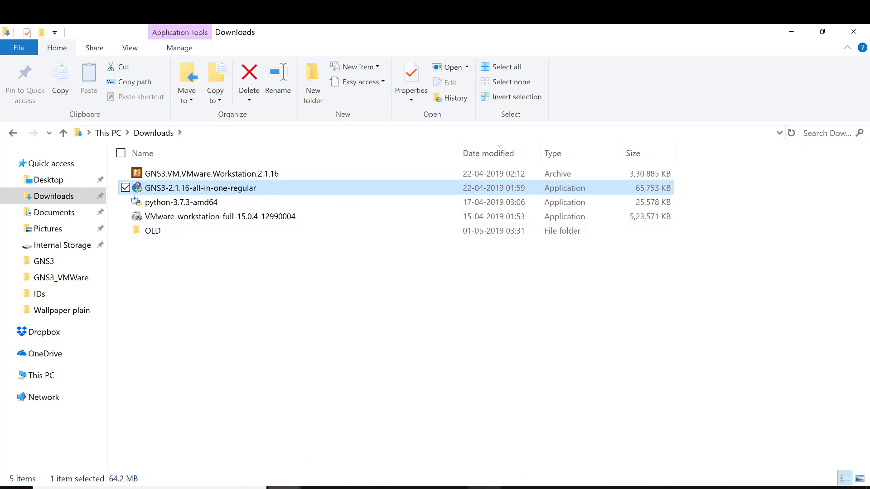
click(484, 488)
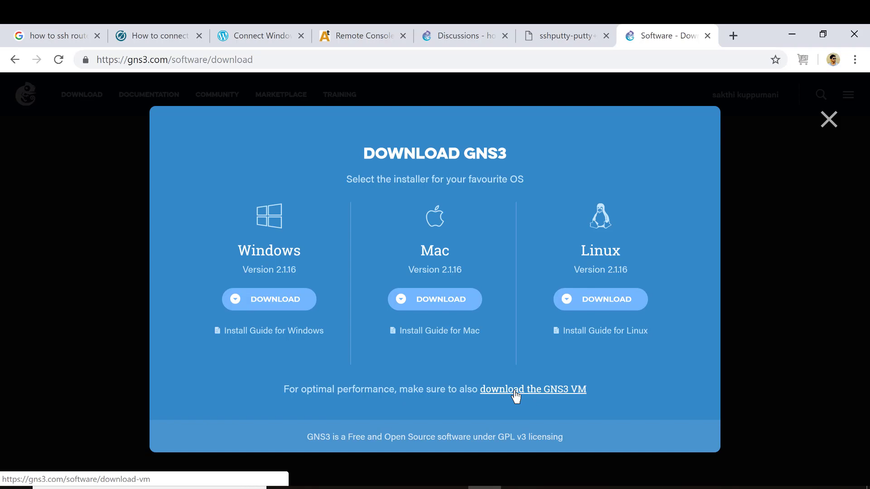
key(alt+Tab)
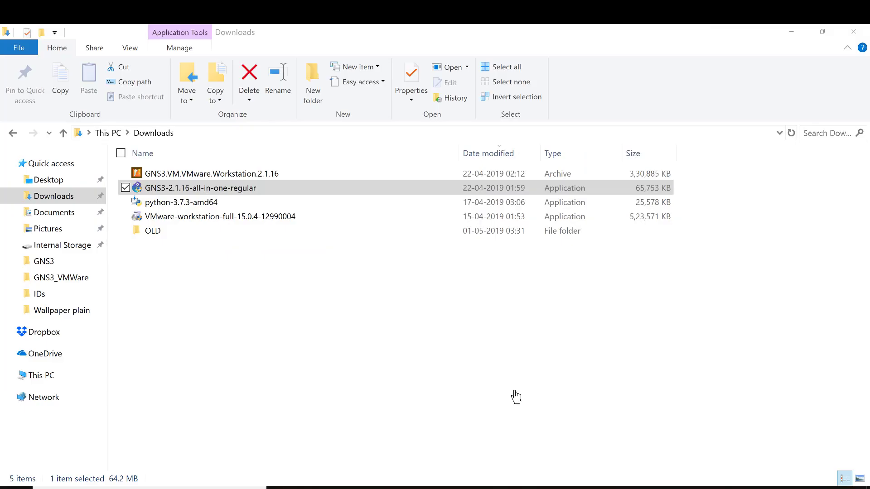
click(266, 174)
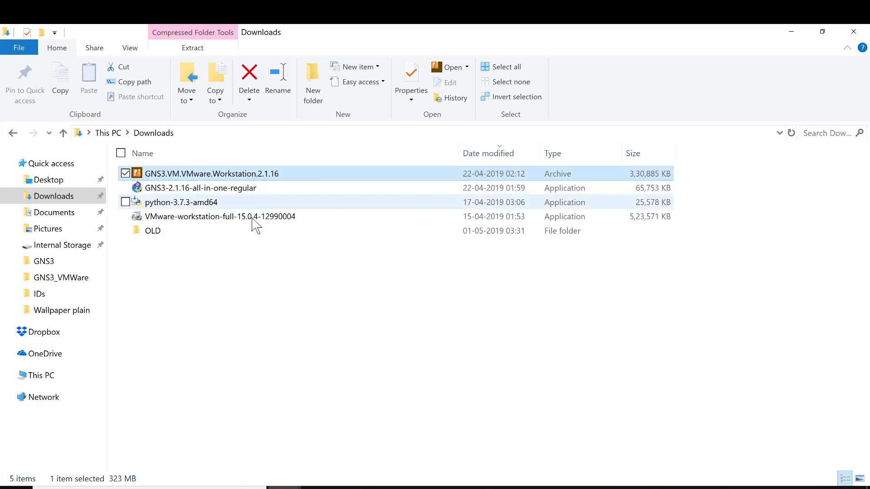
click(177, 218)
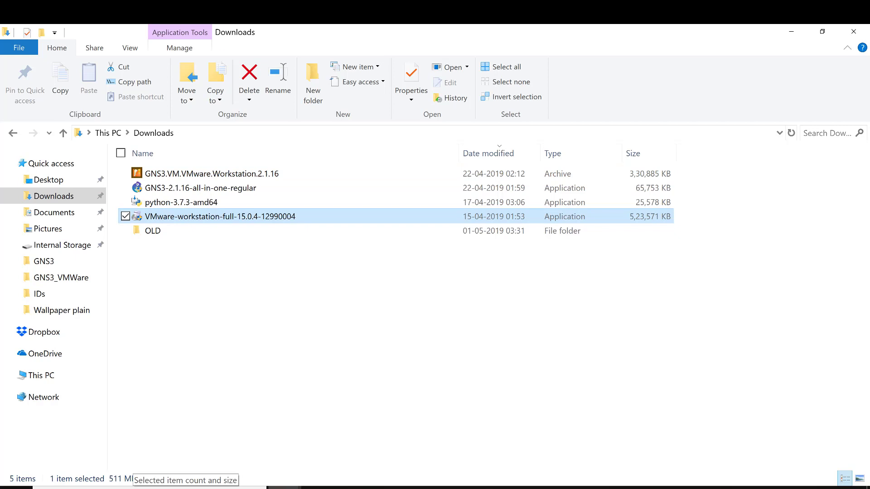
text(gns3)
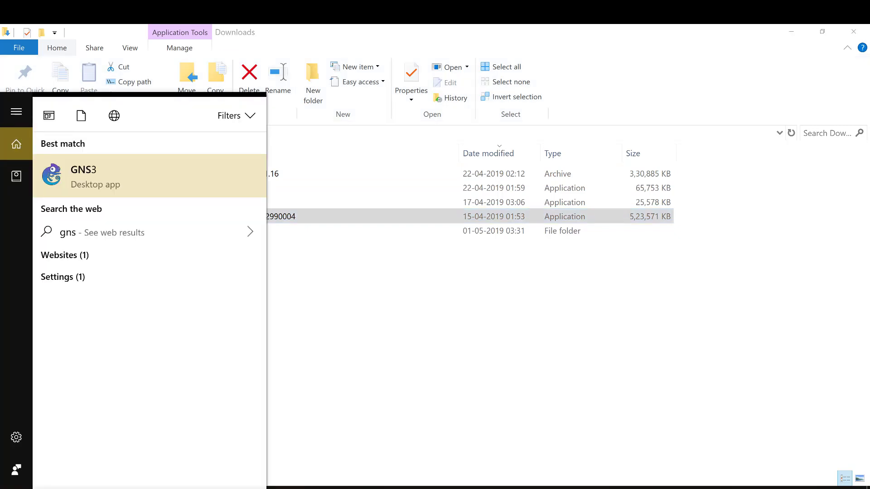
Step: Launch the GNS3 Desktop app from the Start search results
click(195, 191)
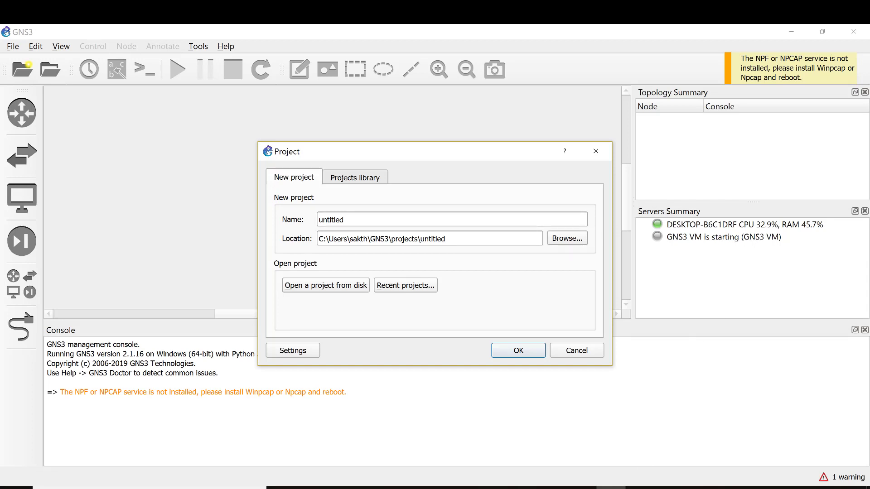
click(642, 488)
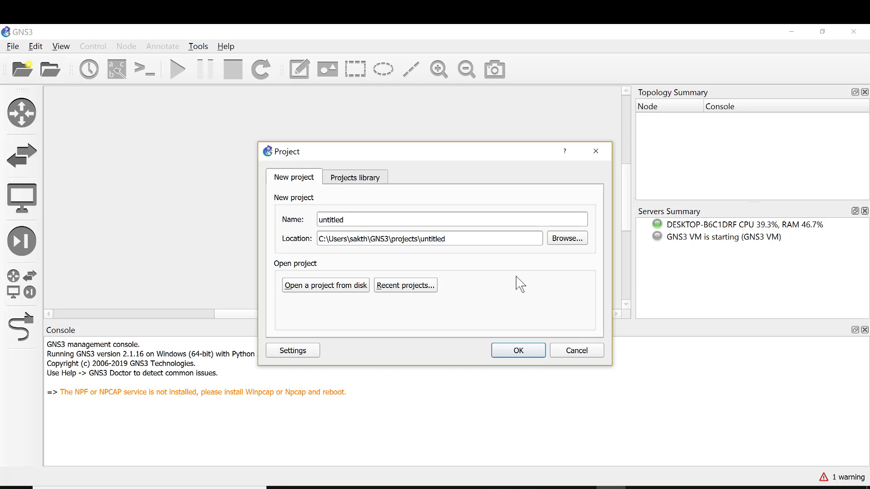
Step: Replace the default 'untitled' project name with 'Test2'
click(359, 220)
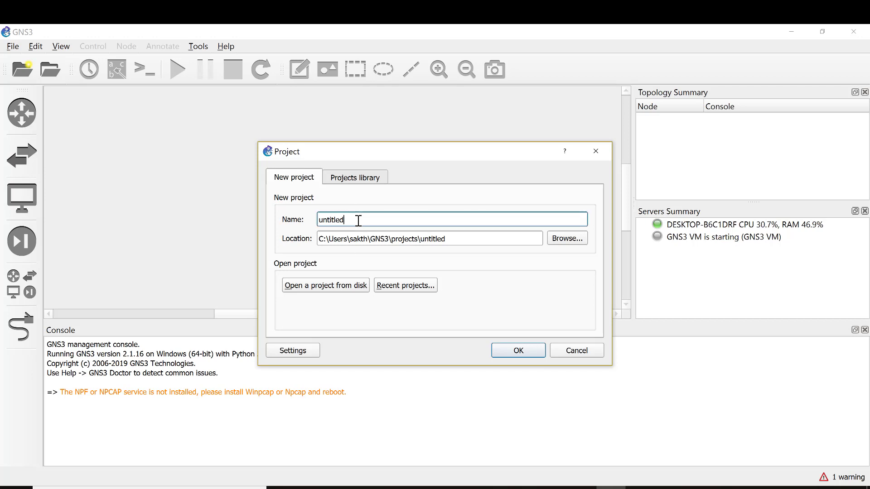
key(BackSpace)
key(BackSpace)
key(BackSpace)
key(BackSpace)
key(BackSpace)
key(BackSpace)
key(BackSpace)
key(BackSpace)
text(Test2)
click(475, 237)
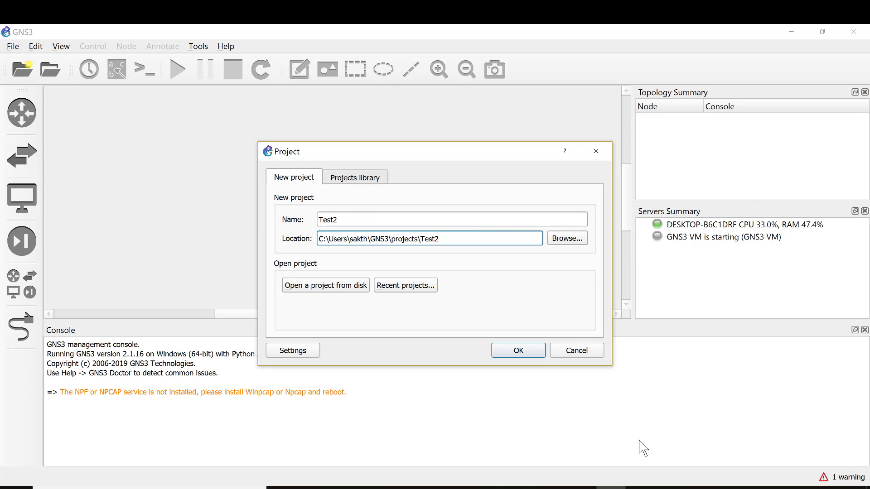
Step: Check the booted GNS3 VM console in VMware Workstation, then return to the GNS3 project dialog
mouse_move(641, 488)
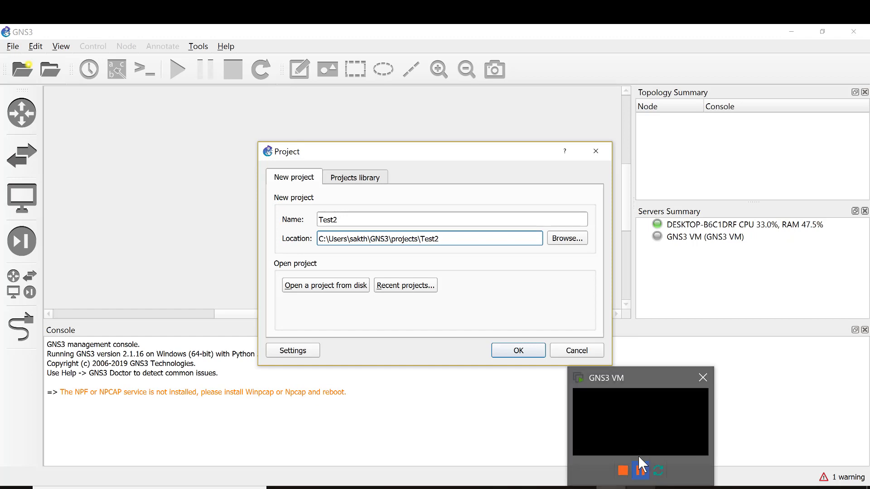
click(642, 433)
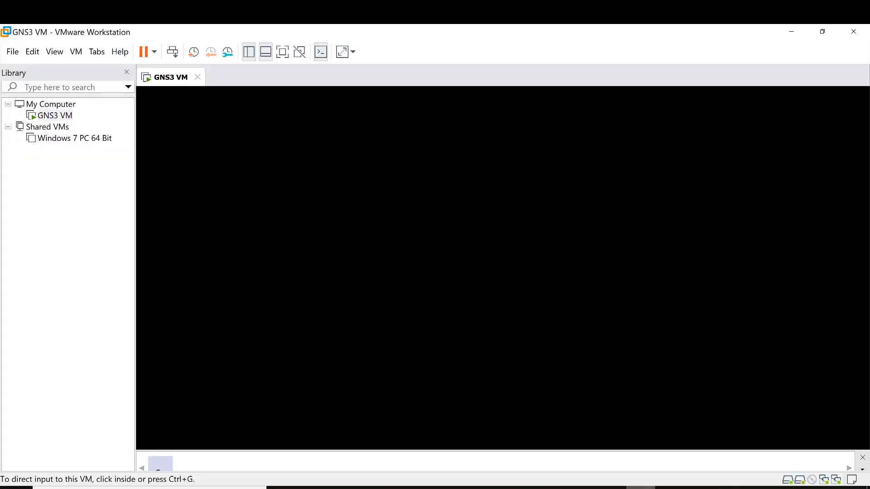
key(alt+Tab)
key(alt+Tab)
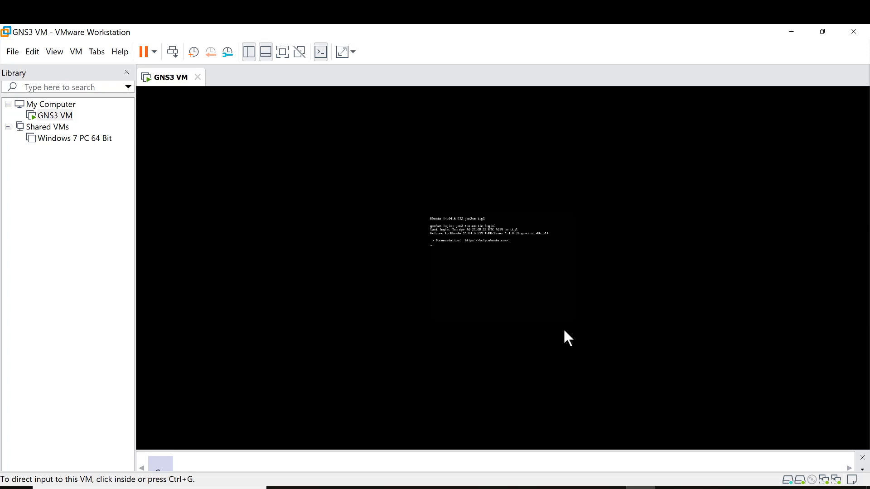
mouse_move(640, 488)
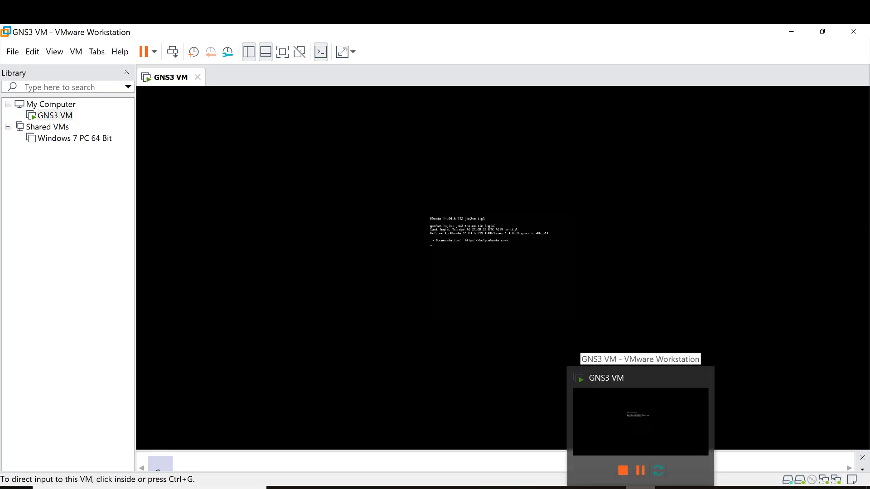
click(611, 487)
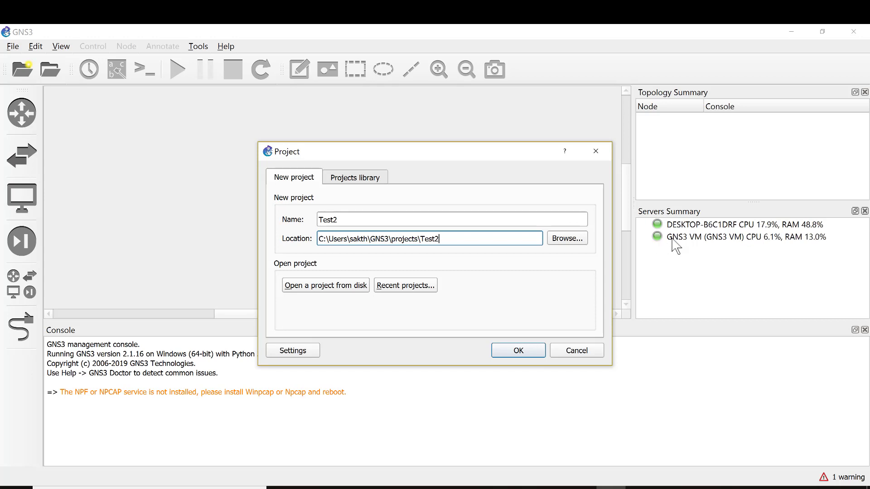
Step: Create the Test2 project and start the Setup Wizard from the Help menu
click(519, 351)
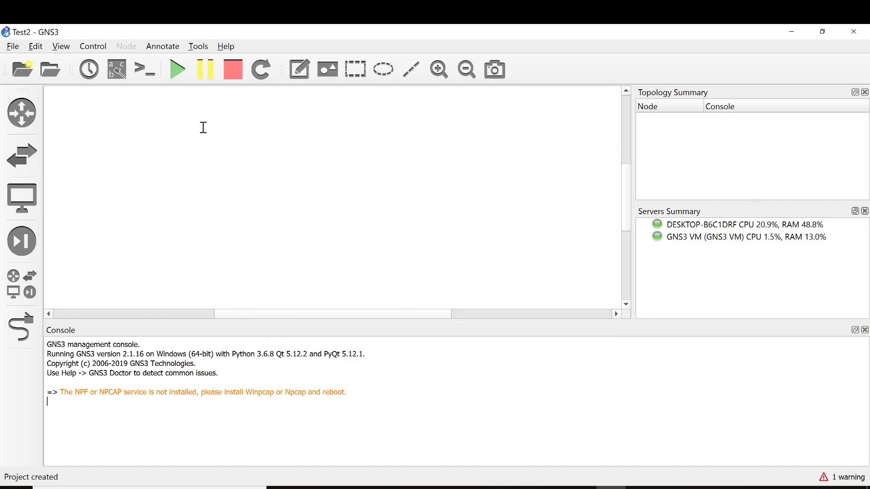
click(226, 47)
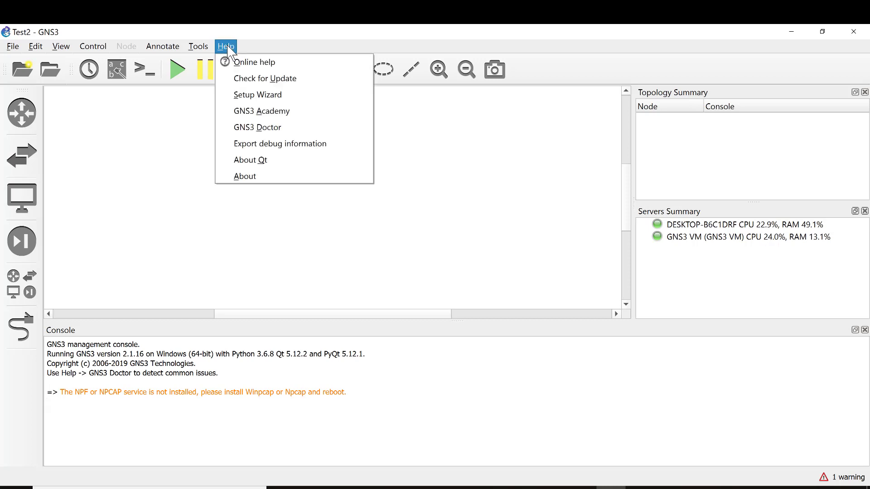
click(283, 97)
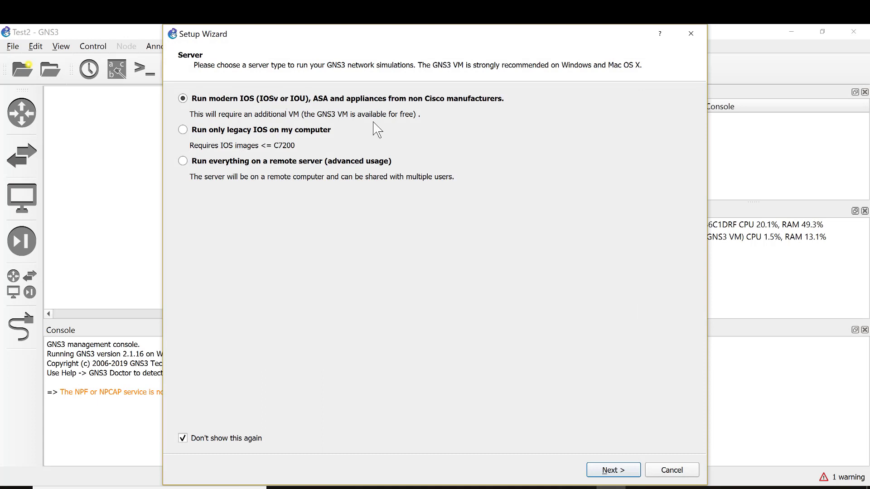
Step: Complete the wizard with the local server and the VMware GNS3 VM (1 vCPU, 2048 MB)
mouse_move(607, 473)
click(612, 470)
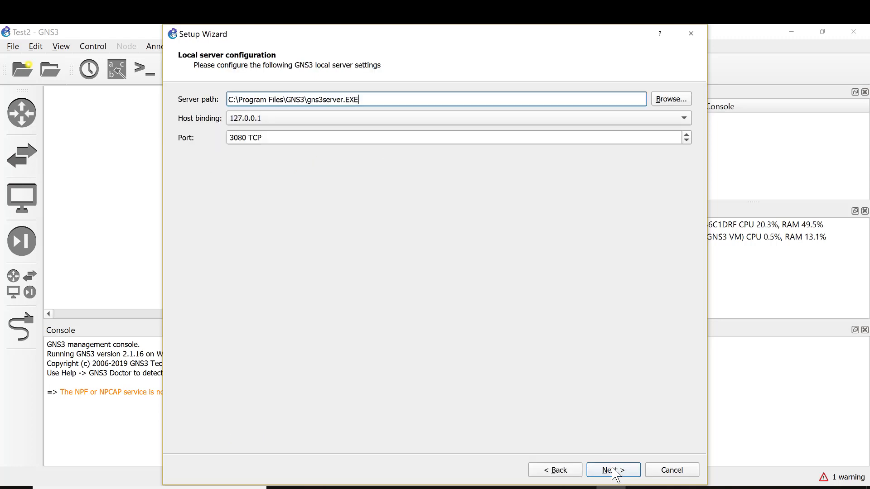
click(613, 469)
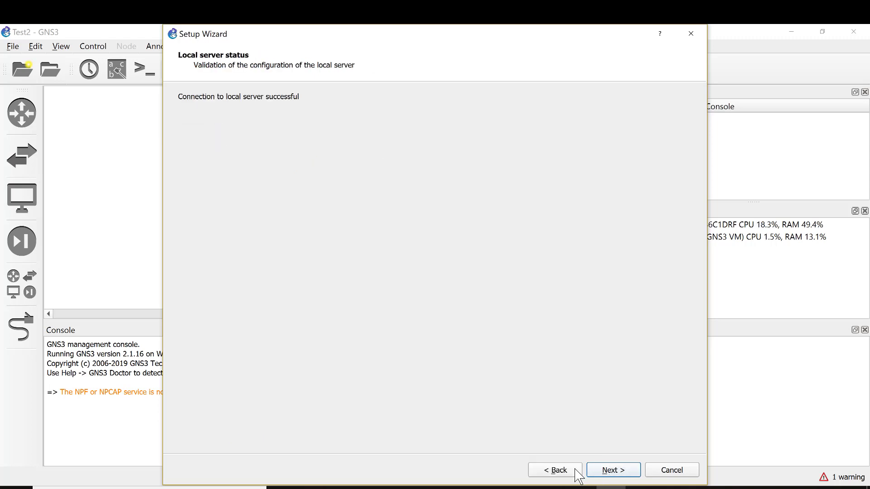
click(558, 472)
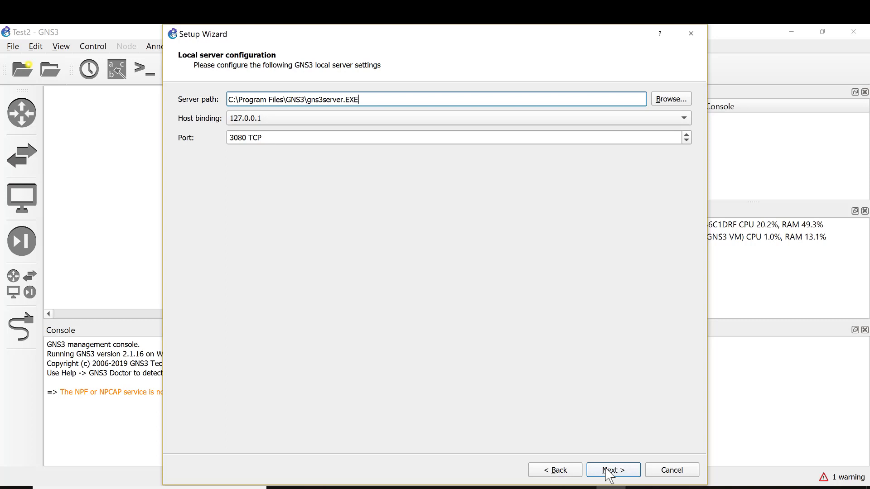
click(610, 471)
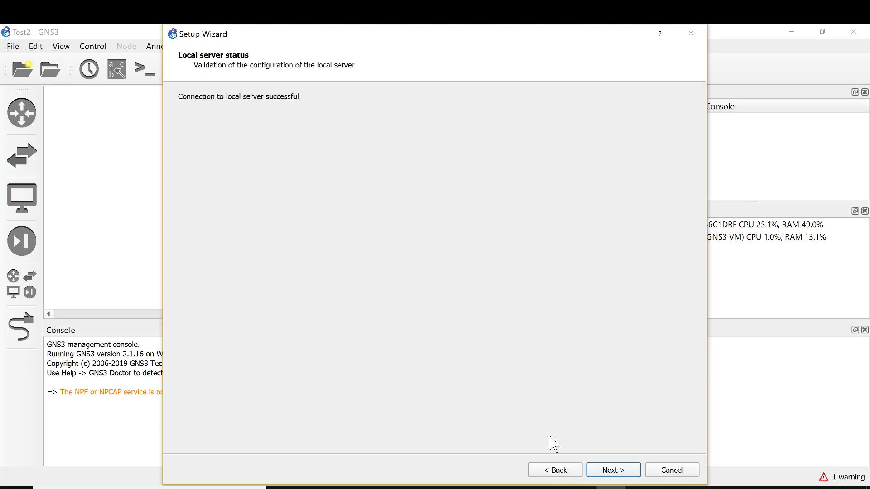
click(616, 470)
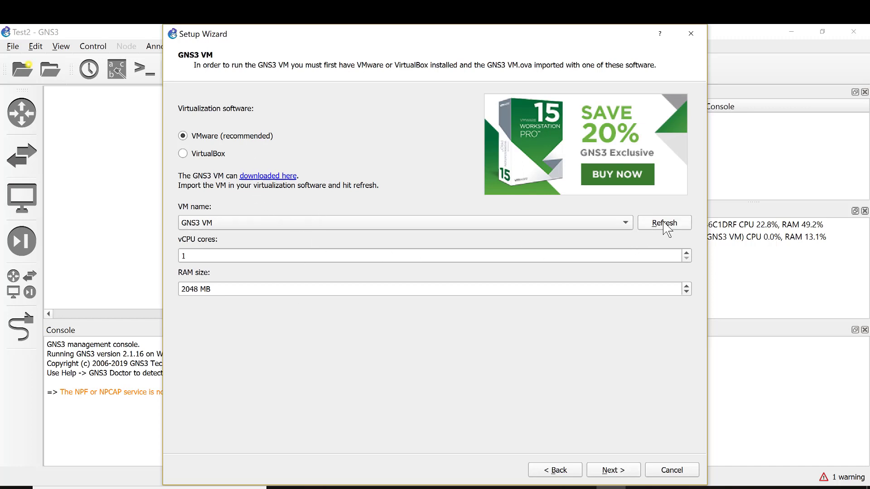
click(627, 223)
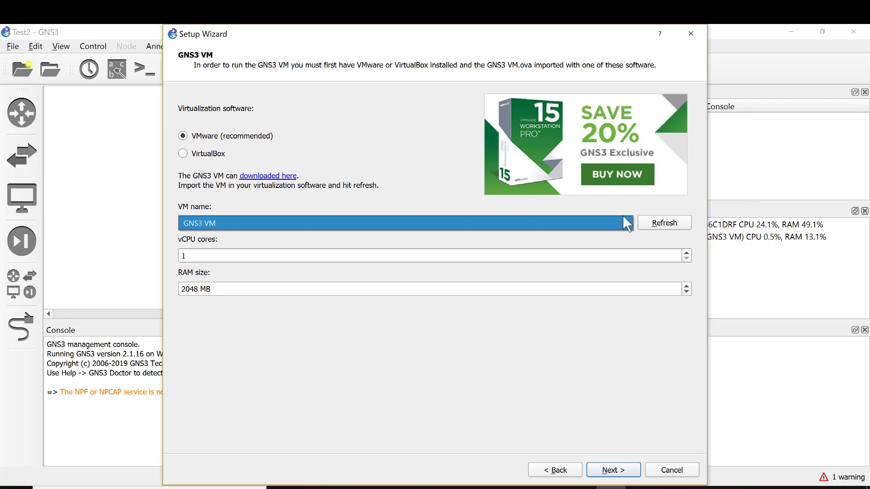
click(625, 222)
click(662, 227)
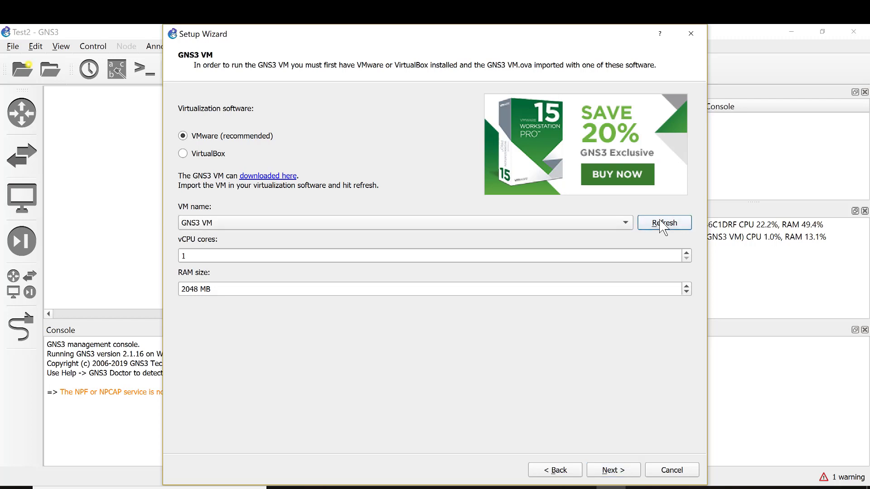
click(615, 470)
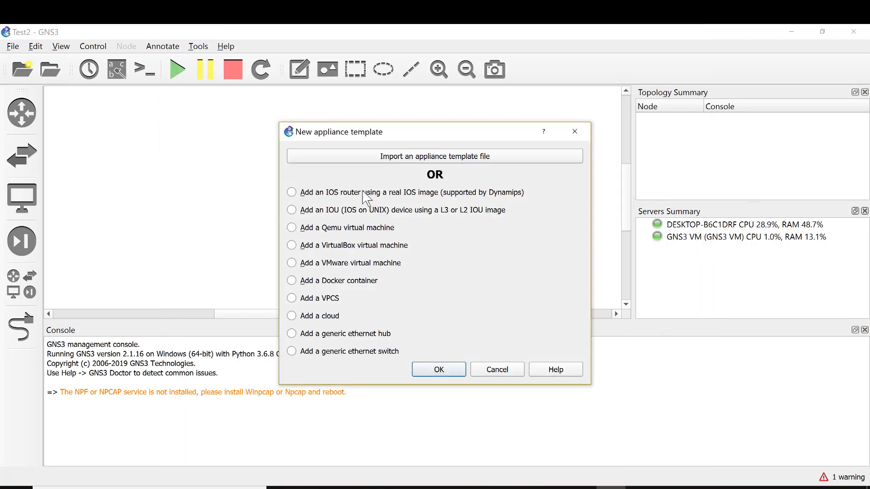
Step: Start a real-image IOS router template on the GNS3 VM using c7200-advipservicesk9-mz.152-4.S5.image
click(366, 197)
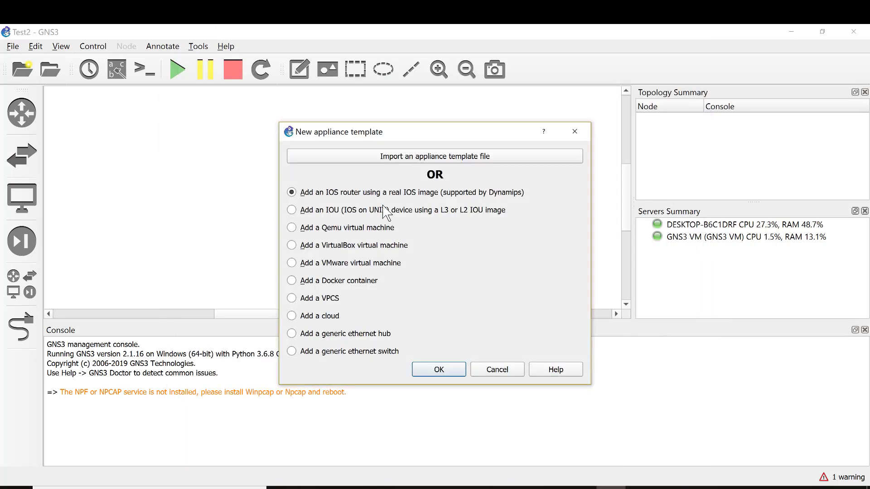
click(438, 370)
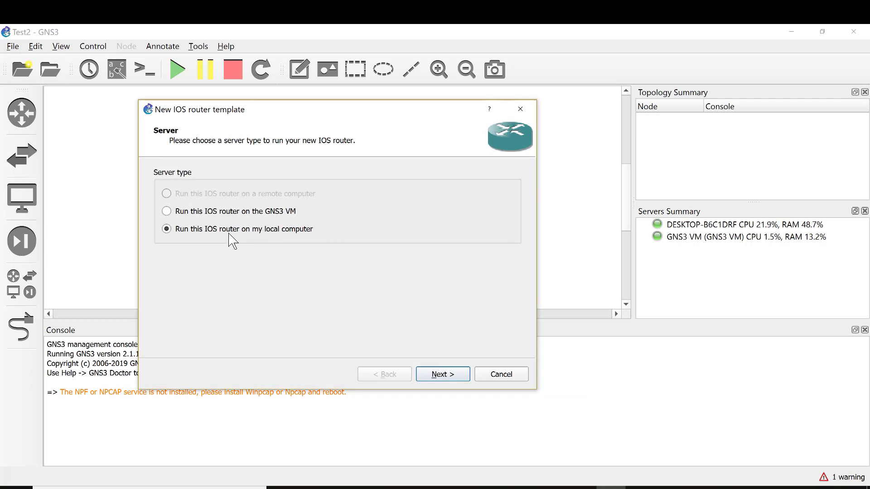
click(261, 213)
click(444, 380)
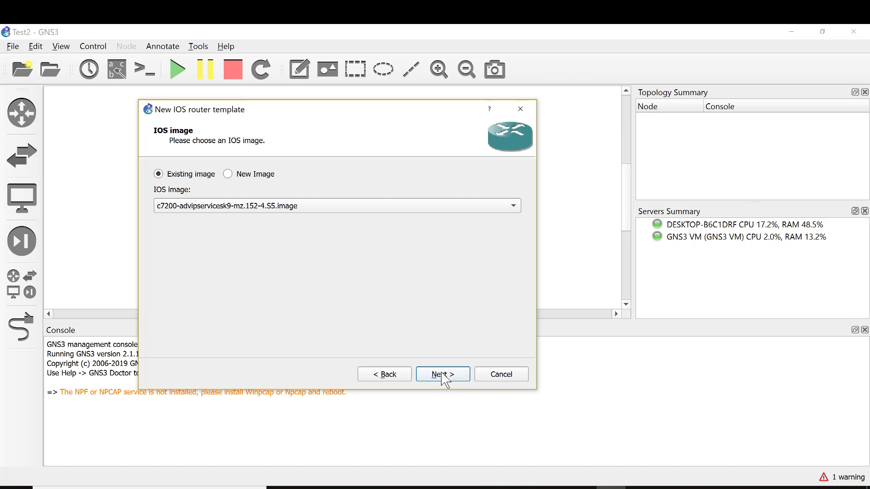
click(443, 375)
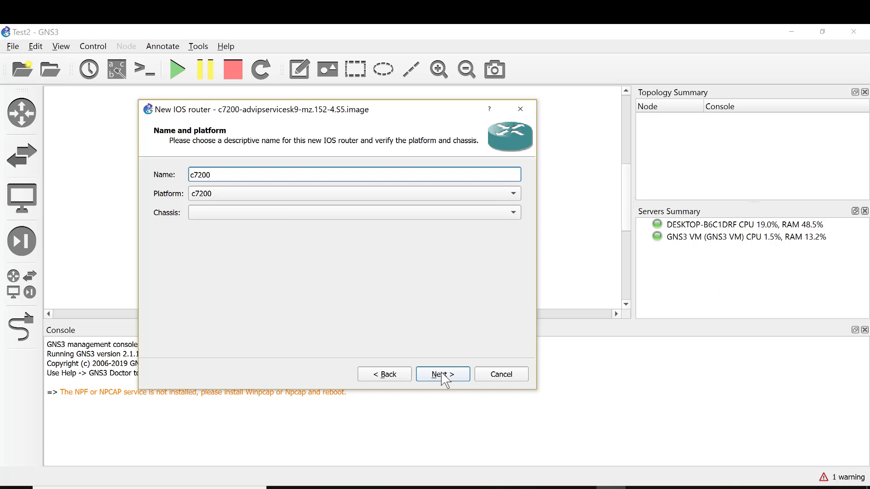
Step: Name the template c7200-Test2 and keep the default 512 MiB RAM
text(-Test2)
key(Tab)
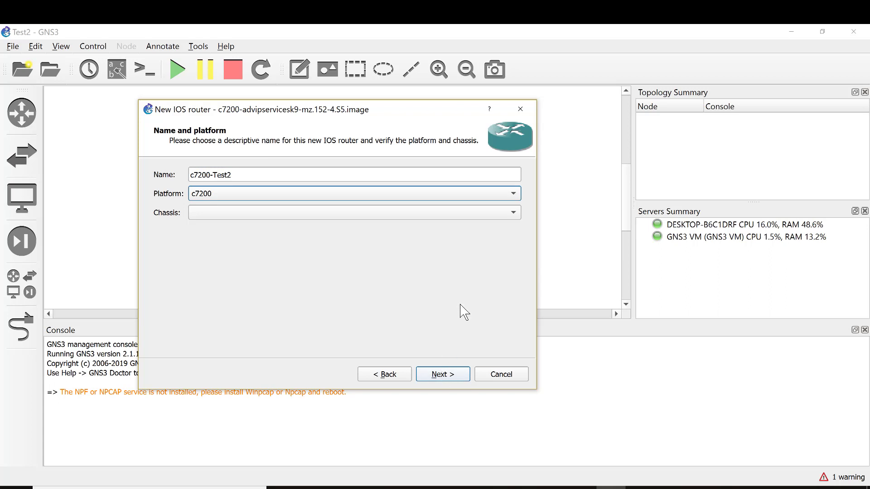
click(444, 378)
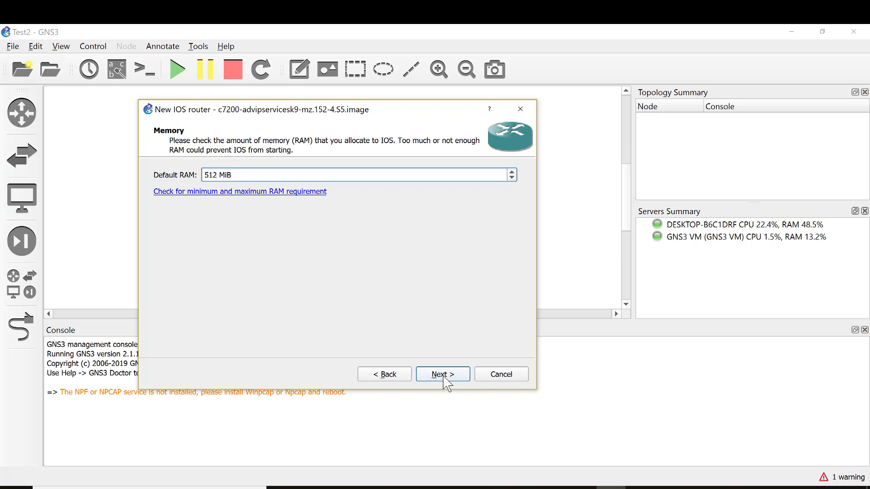
click(447, 384)
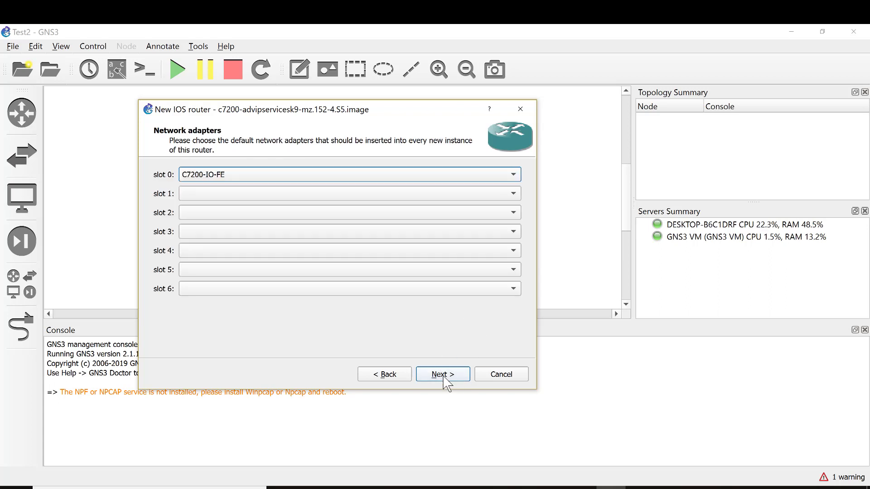
Step: Fit adapter PA-GE in slot 1 and PA-8T in slot 2
click(514, 194)
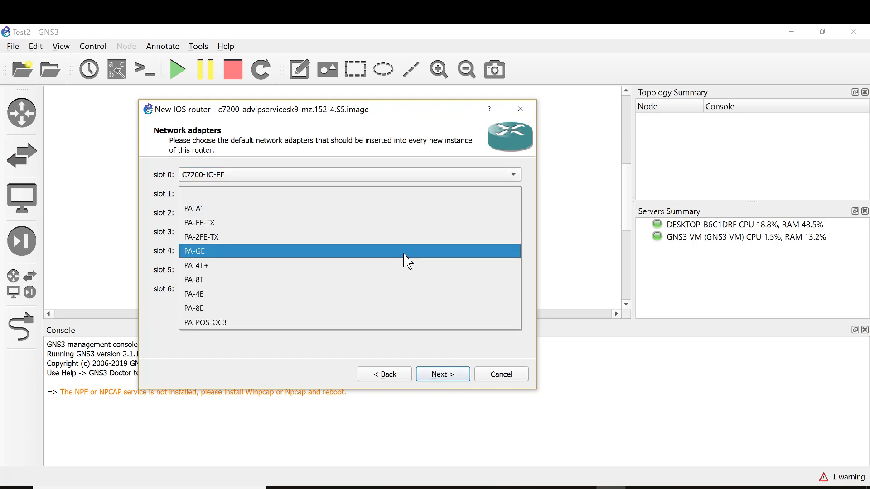
click(408, 252)
click(485, 212)
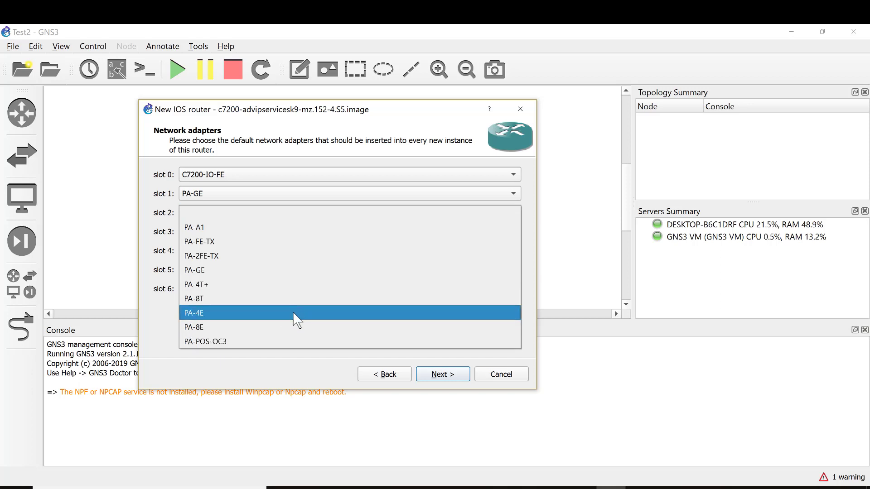
click(289, 326)
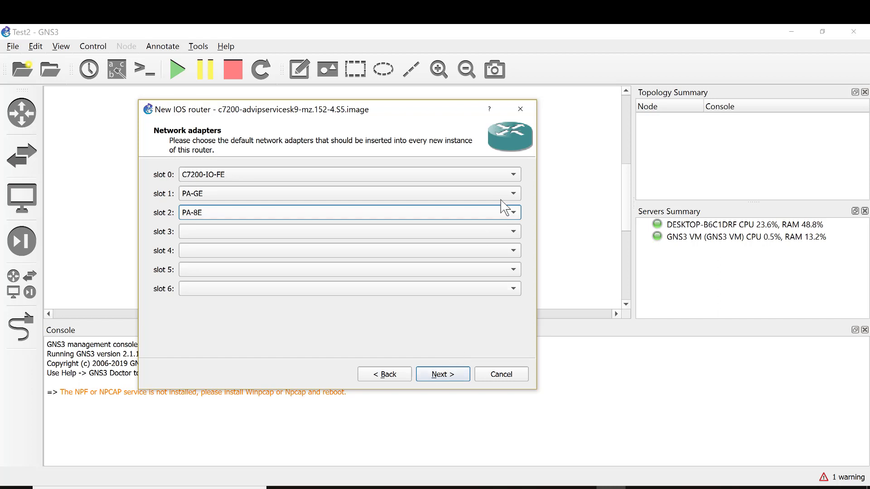
click(502, 232)
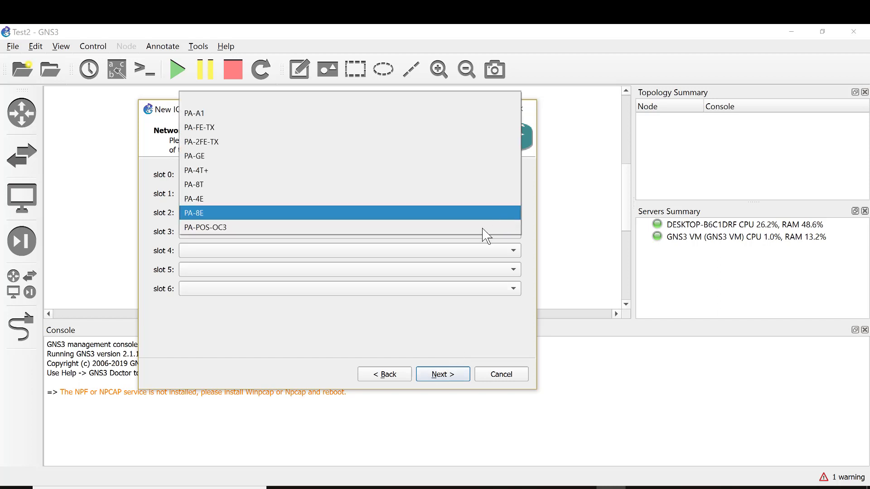
click(356, 190)
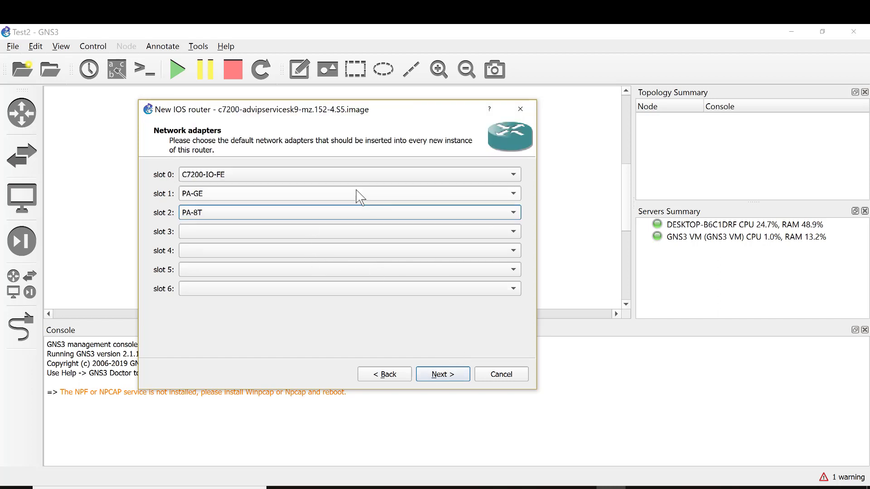
click(440, 375)
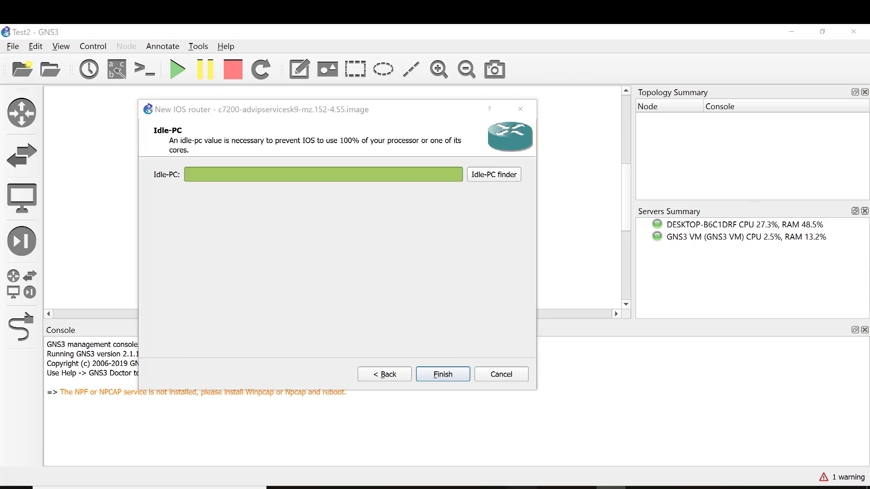
Step: Paste Idle-PC 0x631868a4 from the Notepad file and finish the c7200-Test2 template
click(522, 487)
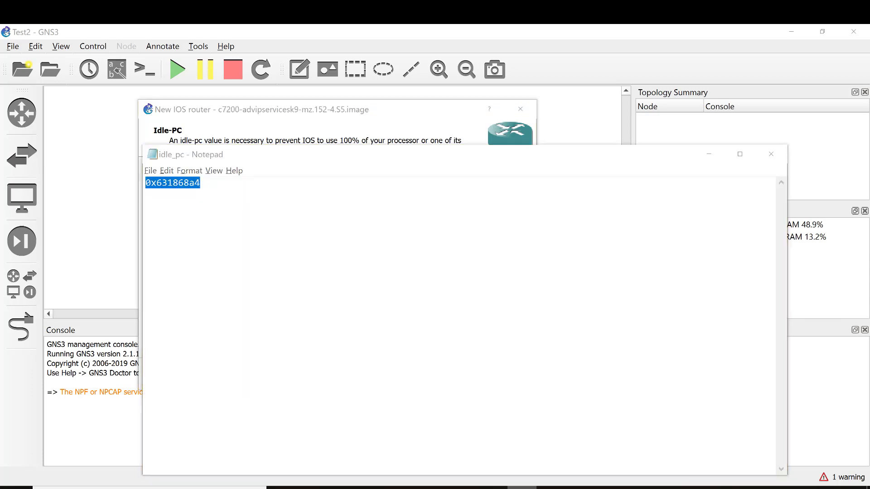
key(alt+Tab)
text(0x631868a4)
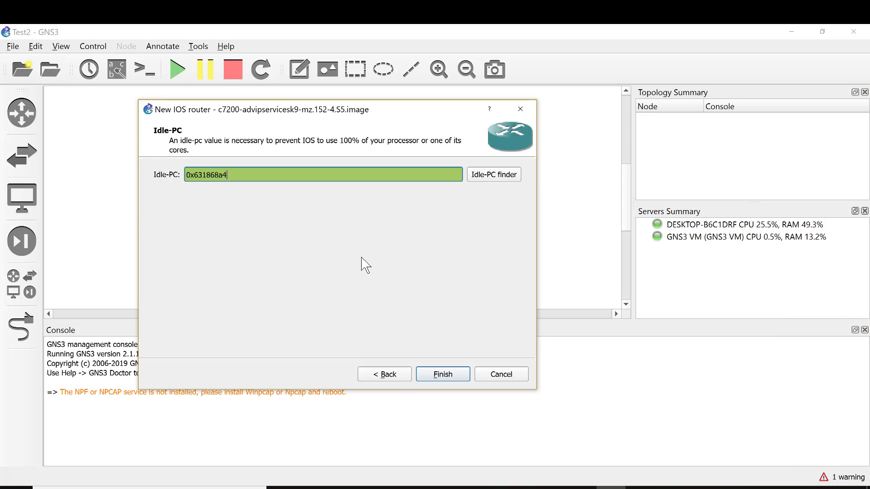
click(443, 374)
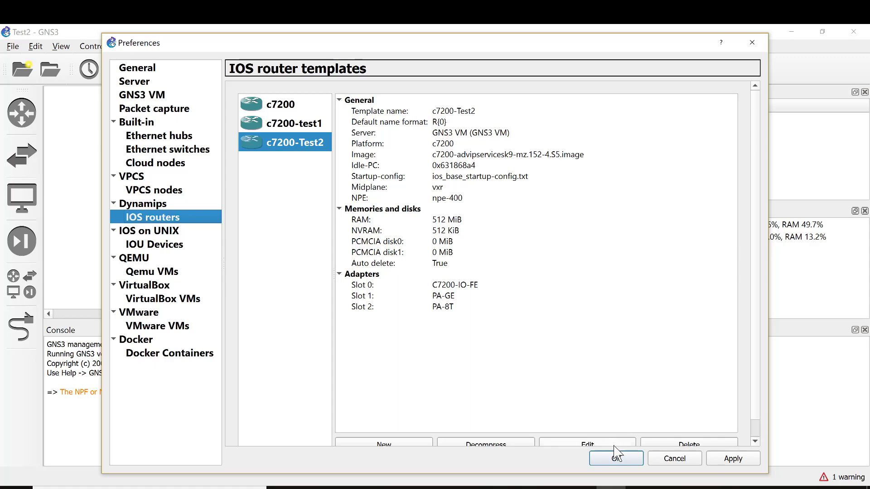
Step: Close Preferences and select c7200-Test2 in the Routers browser
click(614, 461)
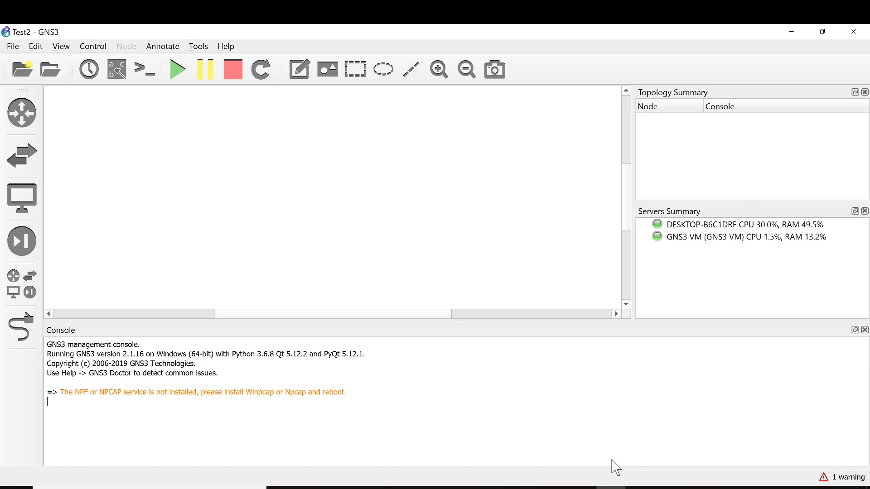
click(21, 117)
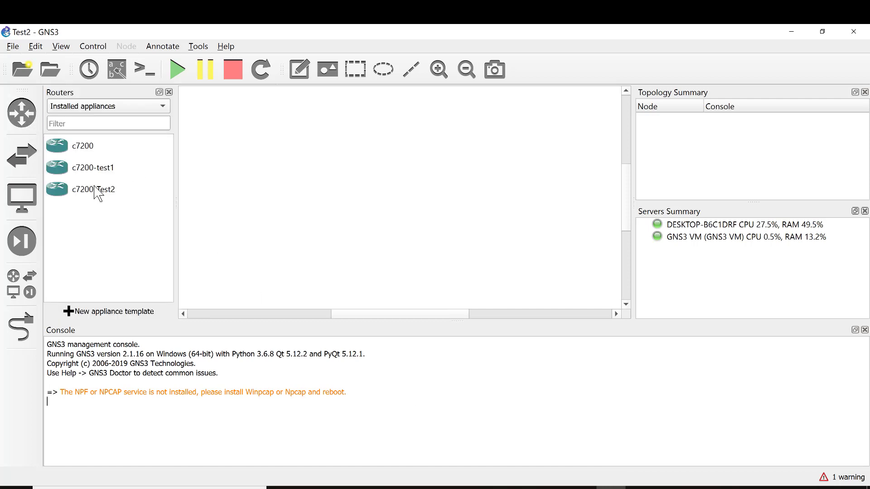
click(99, 189)
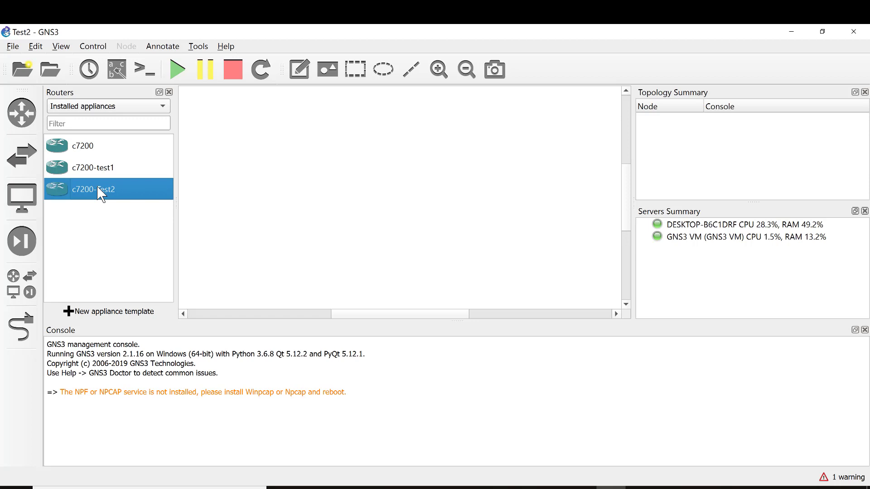
Step: With only installed appliances shown, place a c7200-Test2 router on the workspace and select R1
click(143, 104)
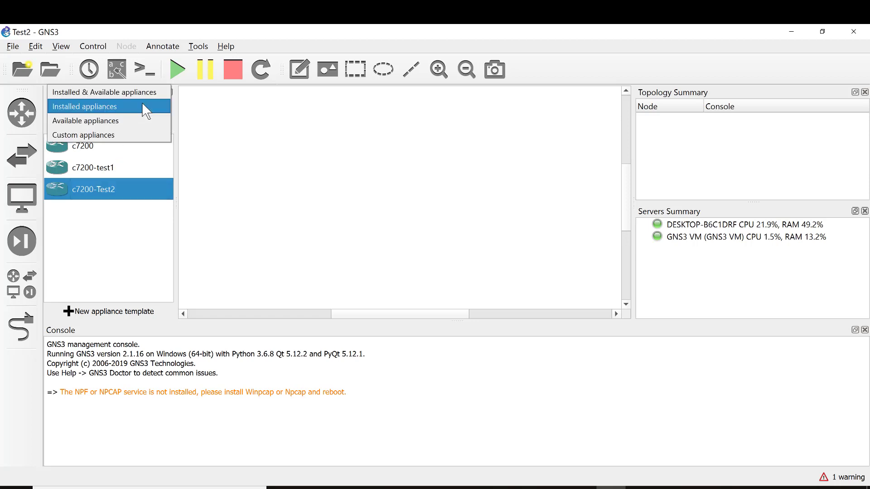
click(121, 111)
drag(113, 189, 319, 187)
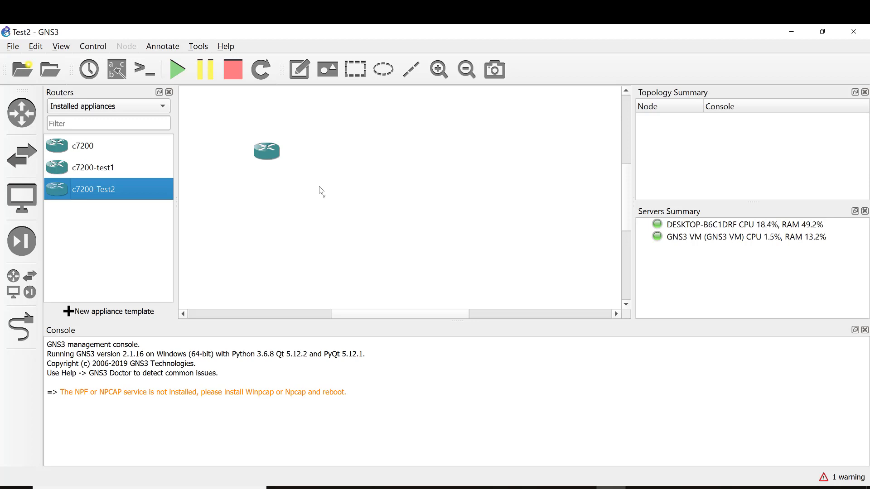
drag(321, 191, 322, 192)
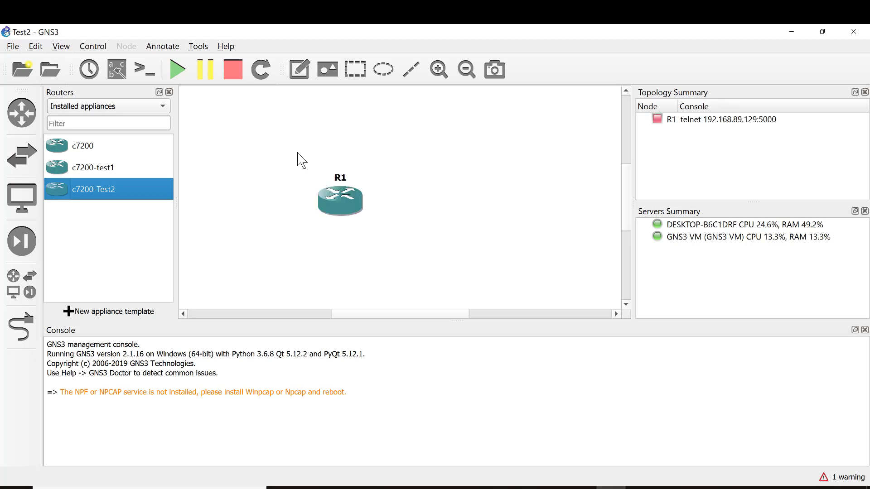
click(345, 179)
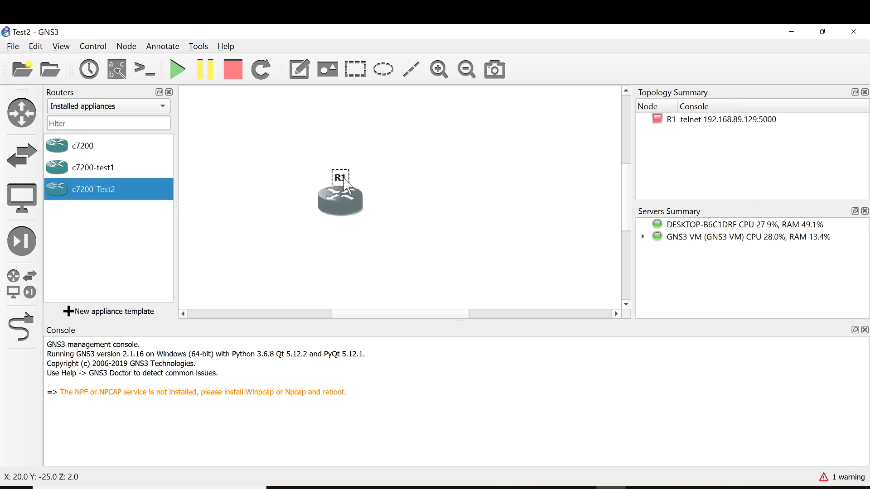
Step: Rename router R1 to Test2 and start it
double_click(344, 177)
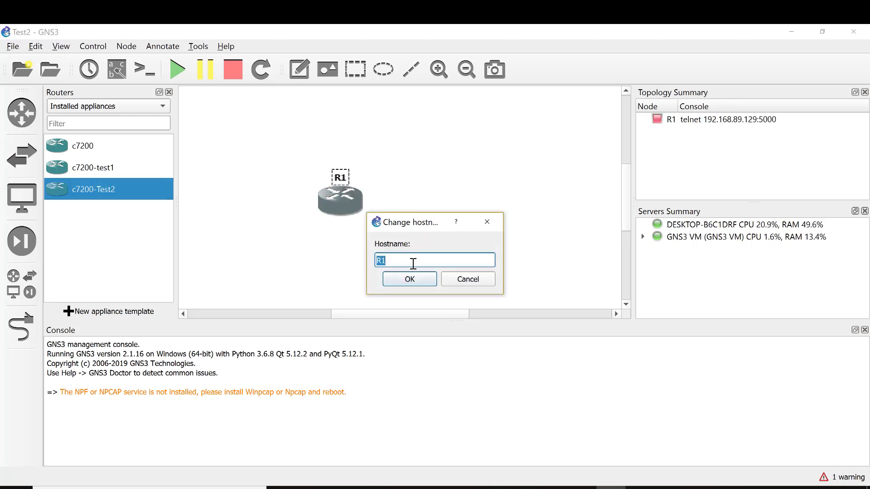
text(Test2)
click(411, 280)
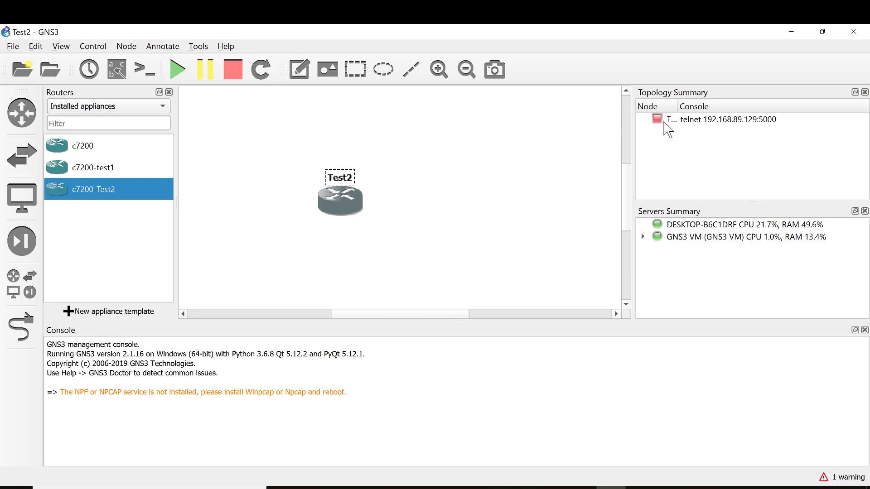
click(177, 72)
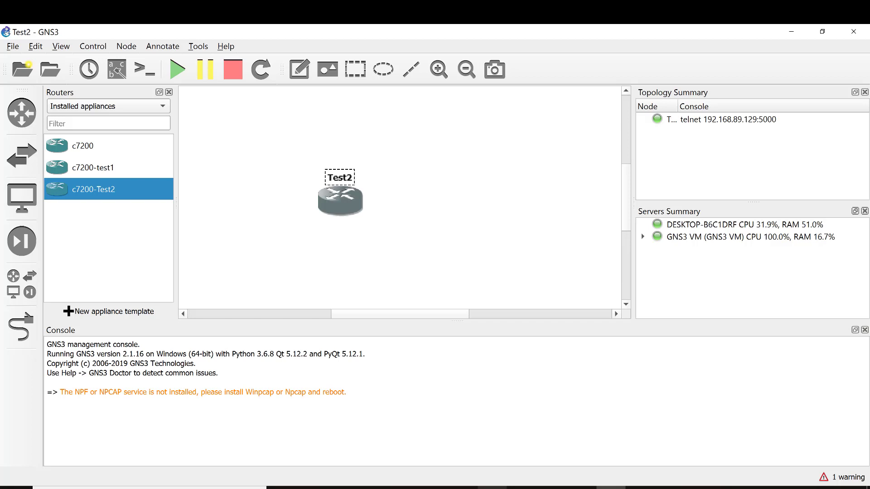
Step: Open a PuTTY telnet session to 192.168.89.129 on port 5000
click(491, 487)
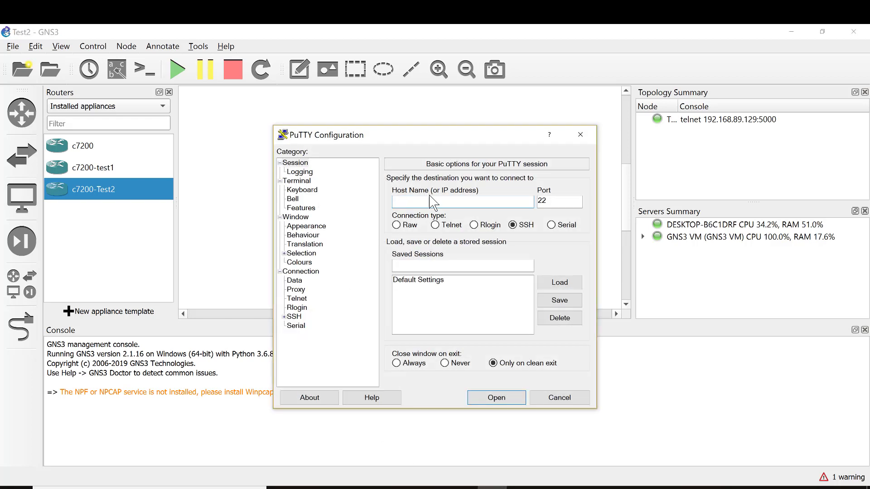
text(192.168.89.129)
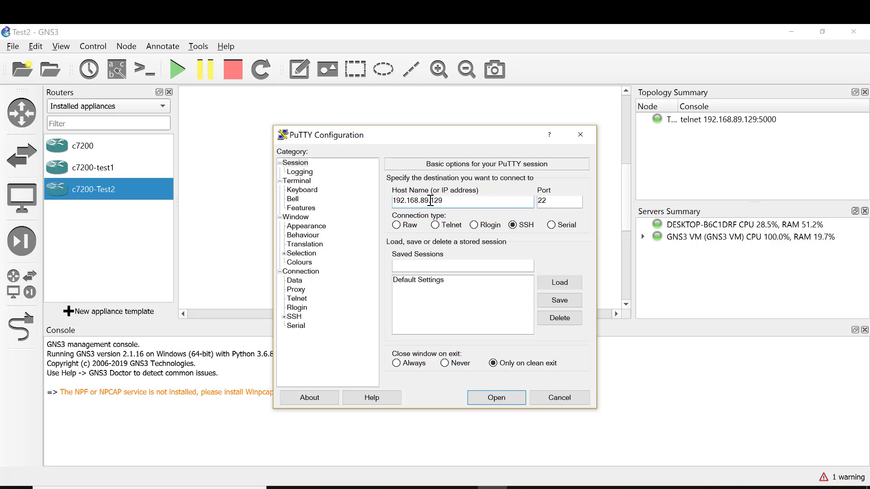
key(Tab)
text(5000)
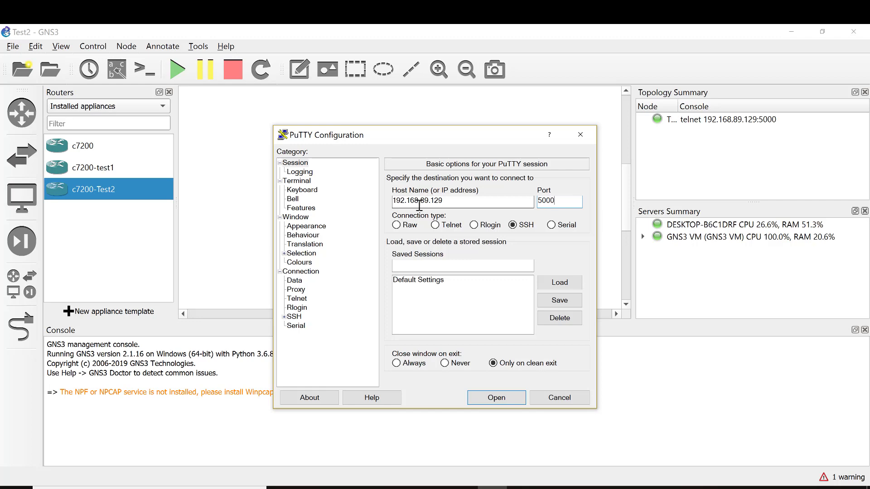
click(440, 226)
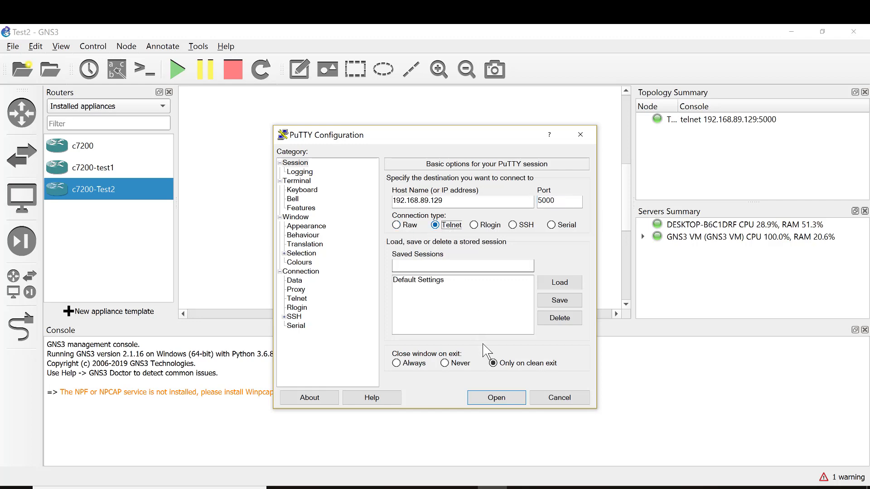
click(497, 399)
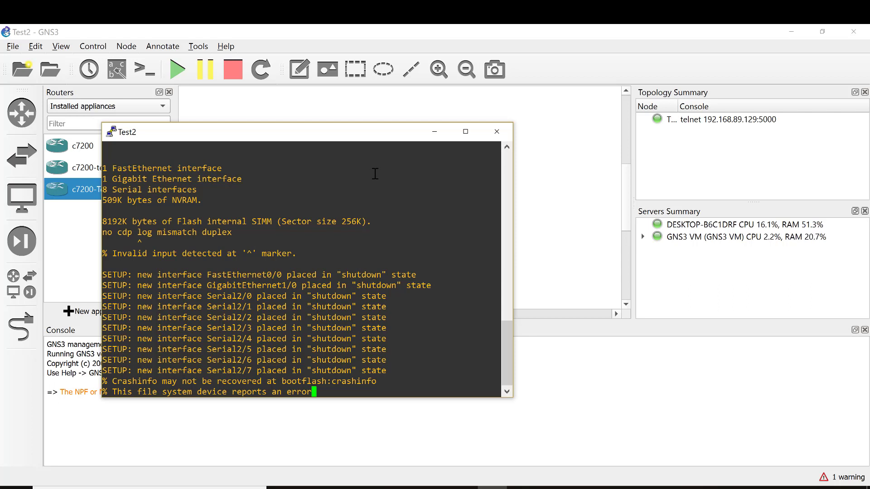
Step: Bring up the Test2 prompt, log out with exit, and close the PuTTY session
key(Return)
key(Return)
key(Return)
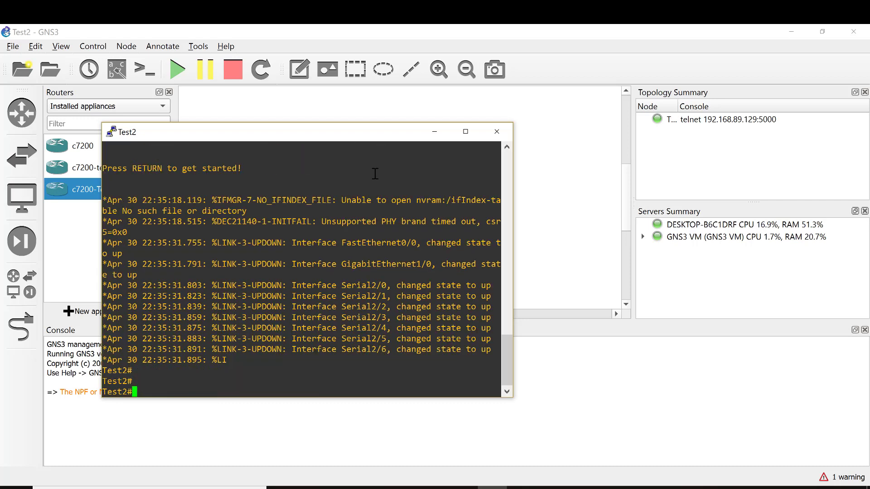
key(Return)
key(Return)
key(Return)
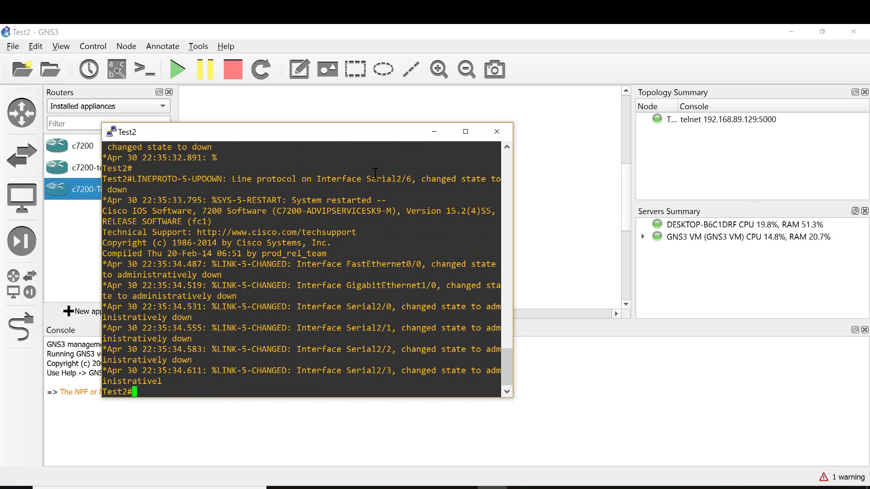
key(Return)
key(Return)
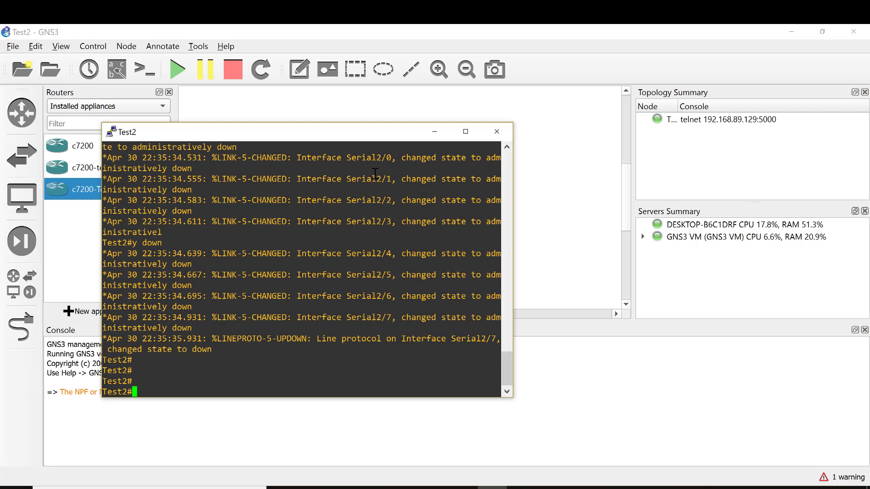
text(exit)
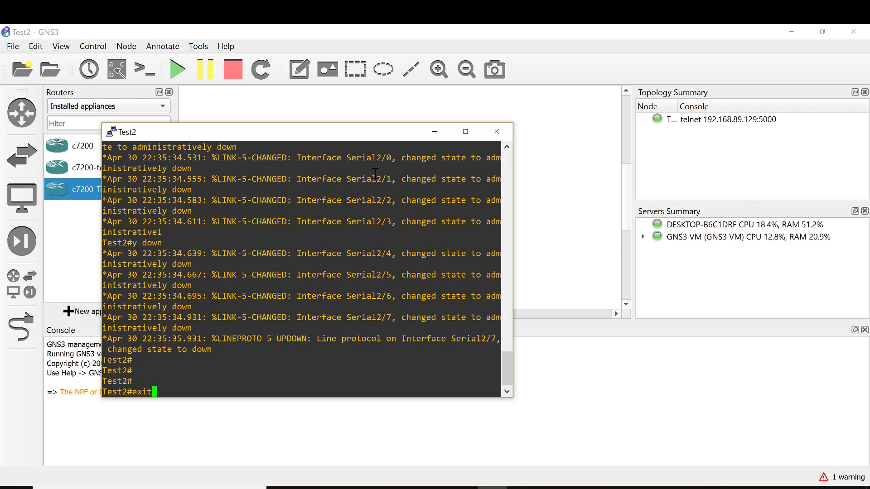
key(Return)
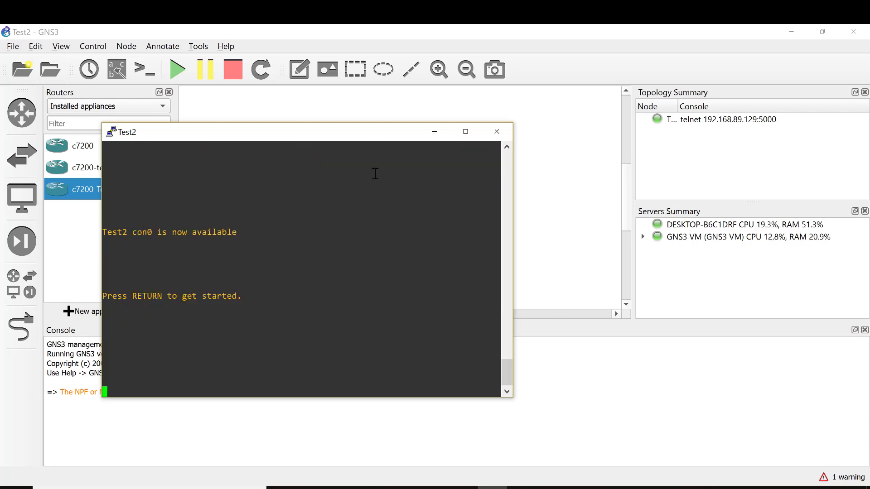
click(494, 133)
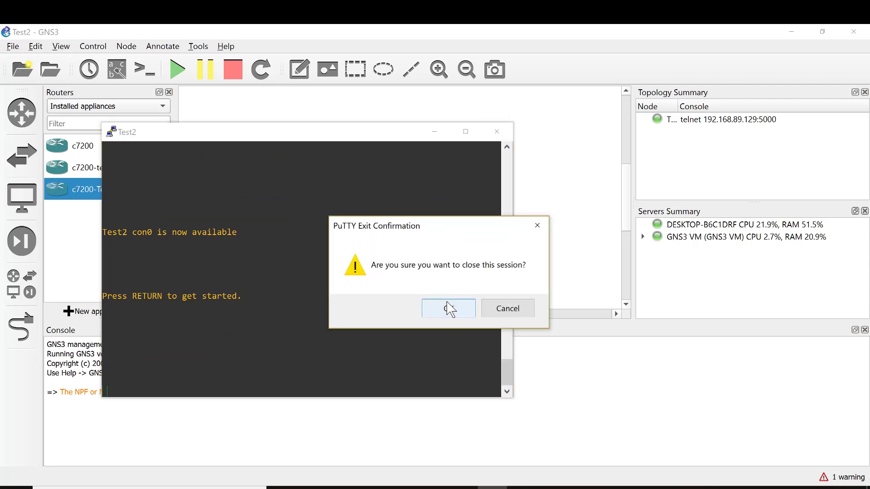
click(448, 309)
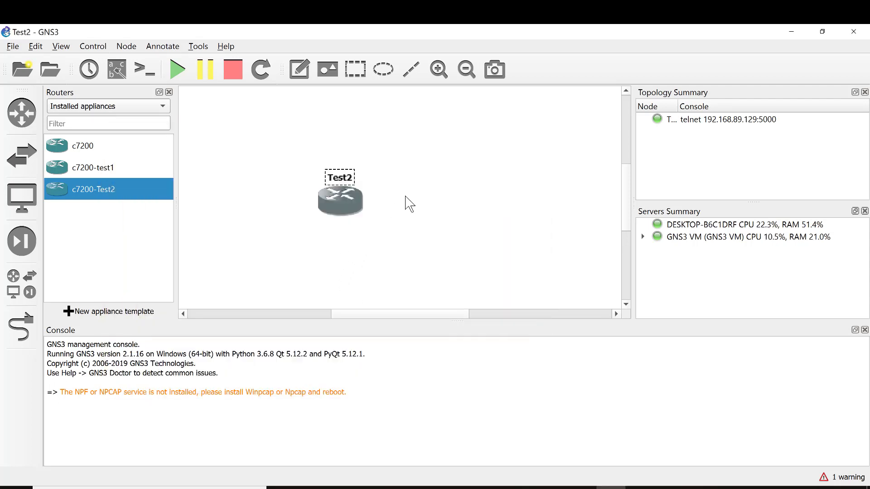
Step: Open the recent New1.gns3 project and start all its routers
click(13, 47)
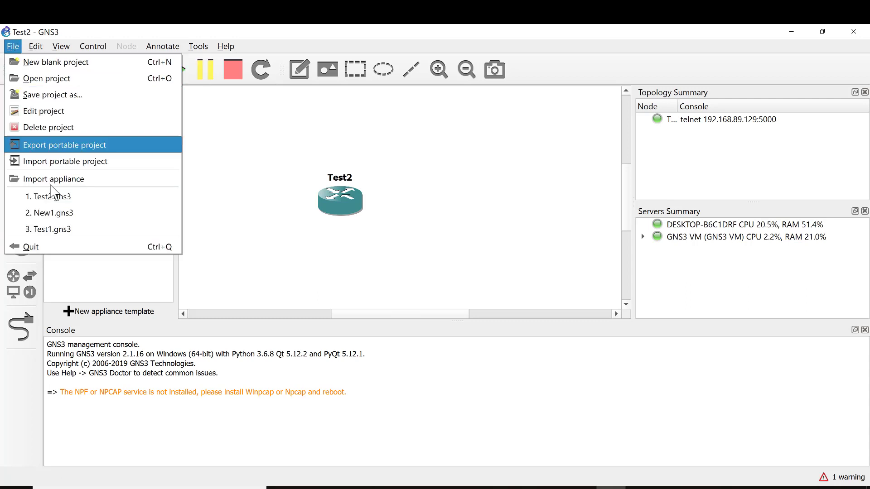
click(58, 213)
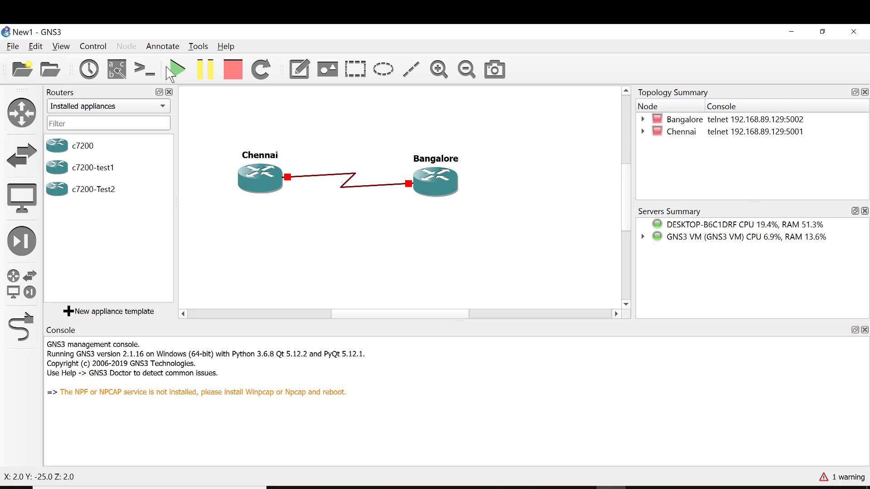
click(180, 75)
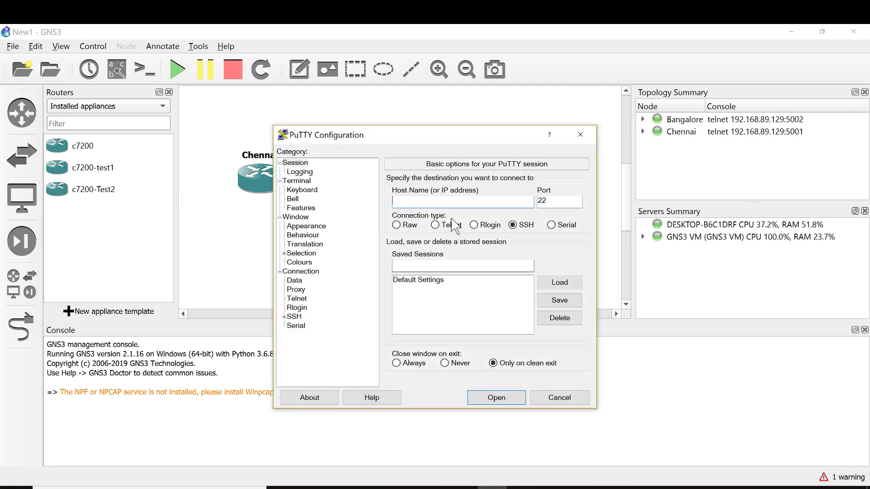
Step: Set PuTTY to host 192.168.89.129, port 5001, connection type Telnet
text(192.)
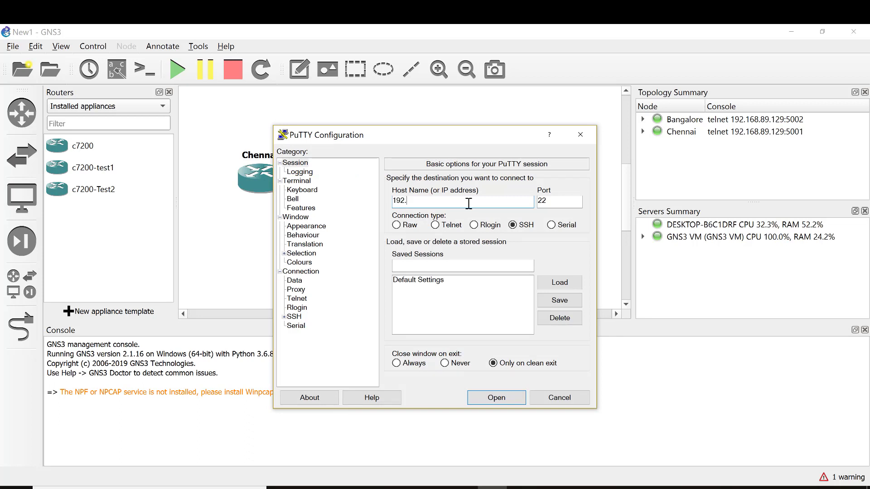
text(168.89.129)
key(Tab)
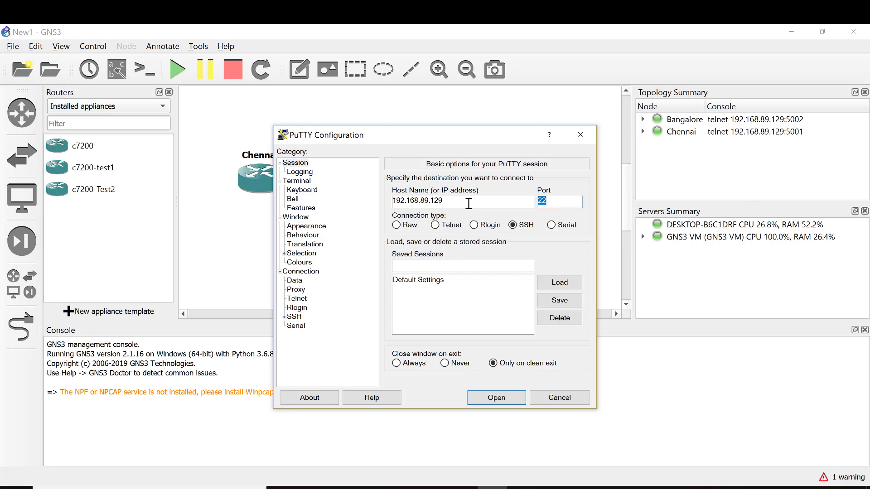
text(5001)
key(Tab)
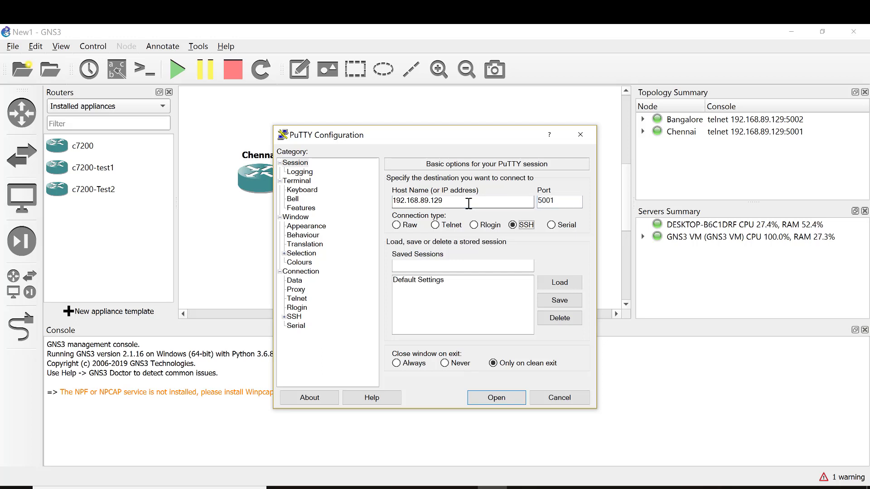
click(434, 225)
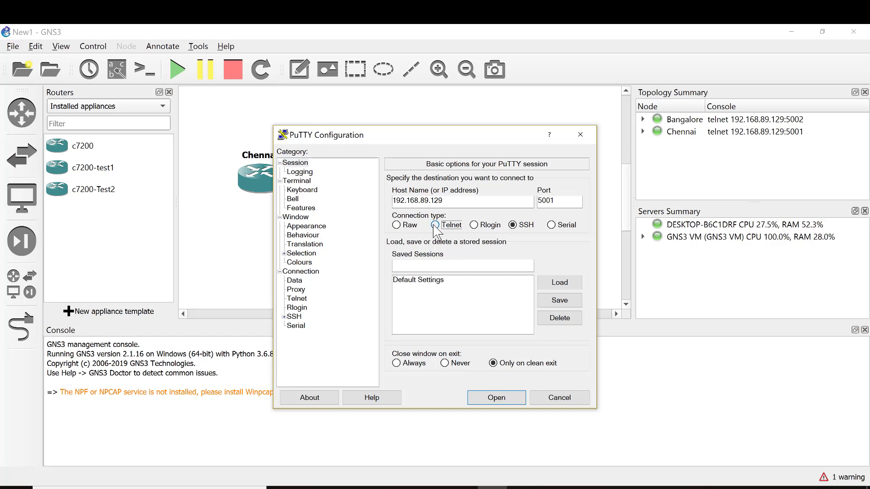
Step: Connect to Chennai's console, exit at the Chennai# prompt, and close the session
click(498, 398)
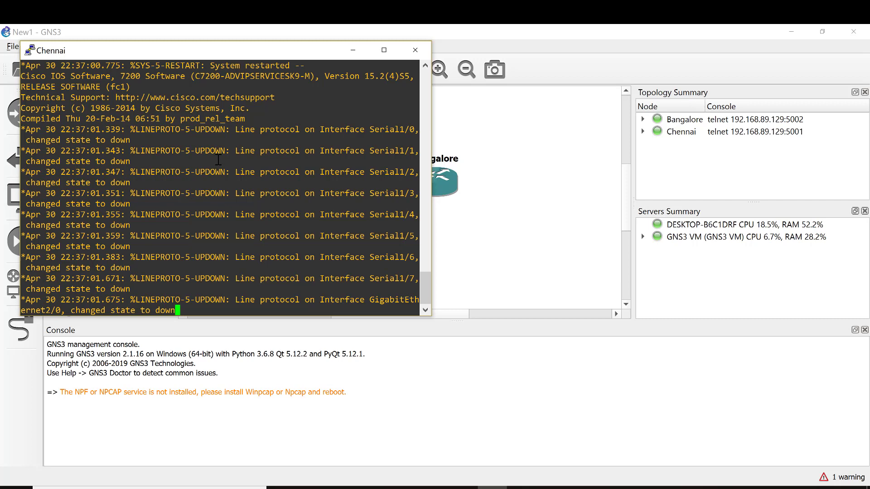
key(Return)
key(Return)
key(Return)
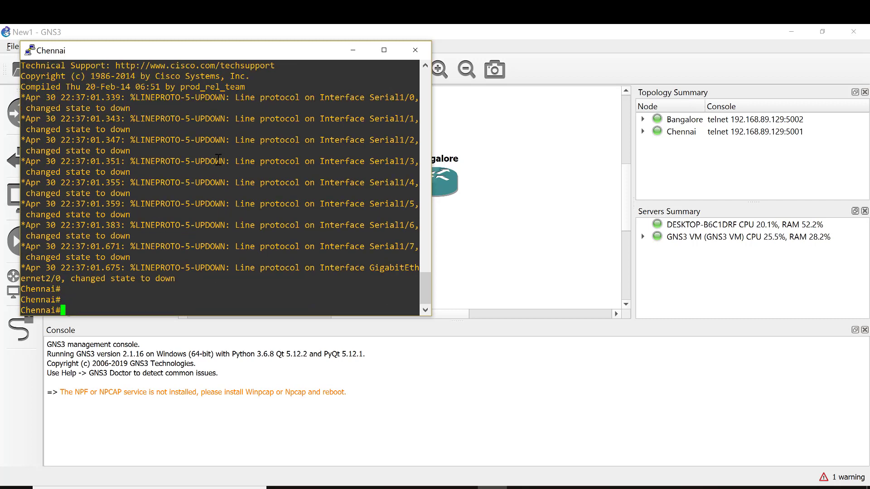
text(exit)
key(Return)
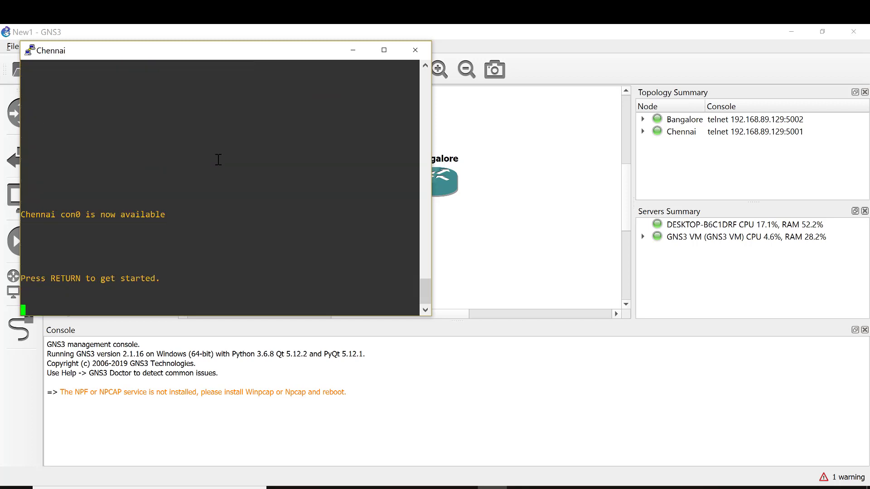
click(413, 52)
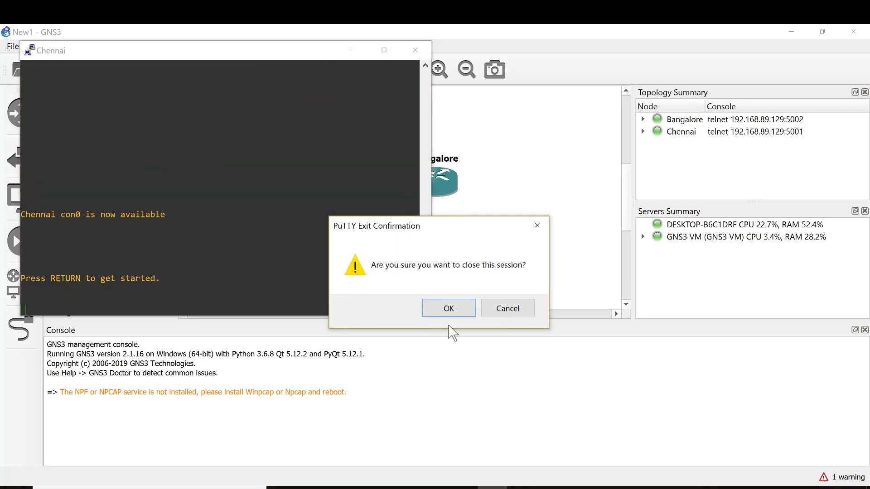
click(449, 308)
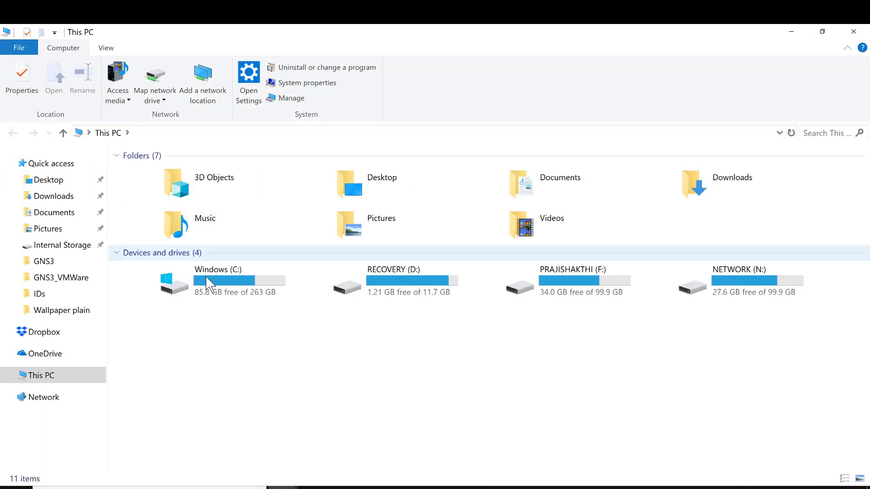
double_click(208, 280)
double_click(260, 217)
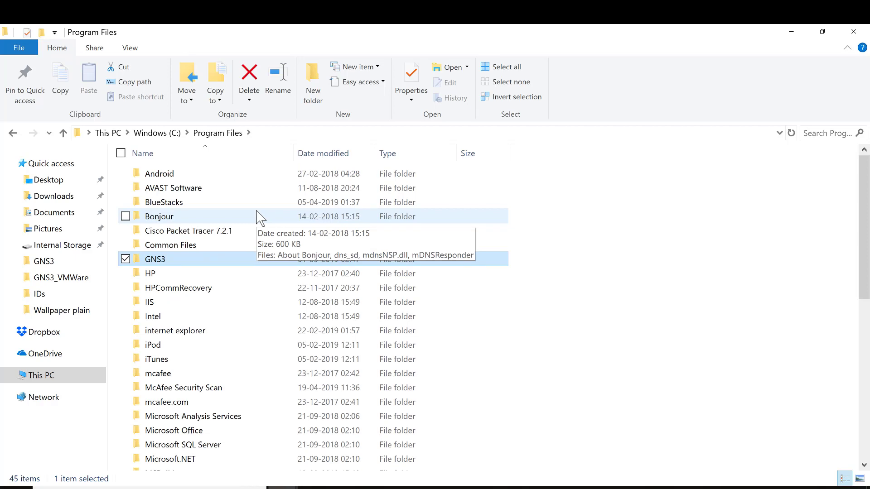
key(Return)
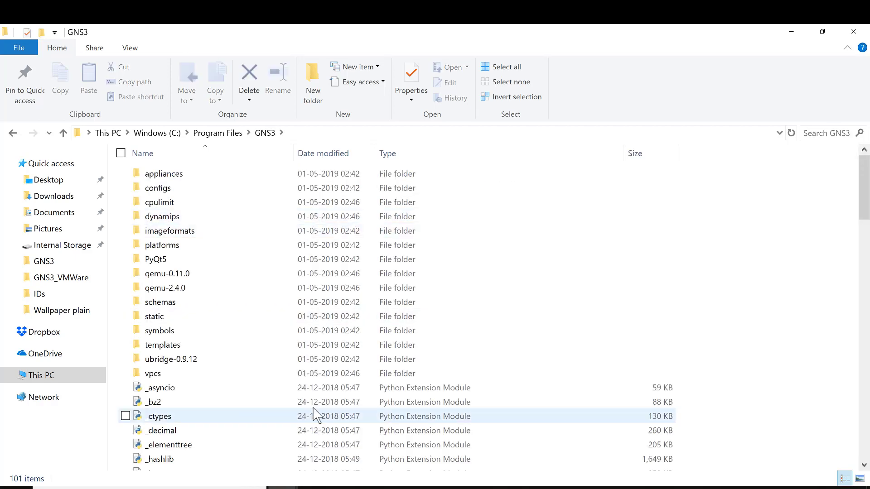
scroll(312, 413, down, 5)
scroll(316, 413, down, 5)
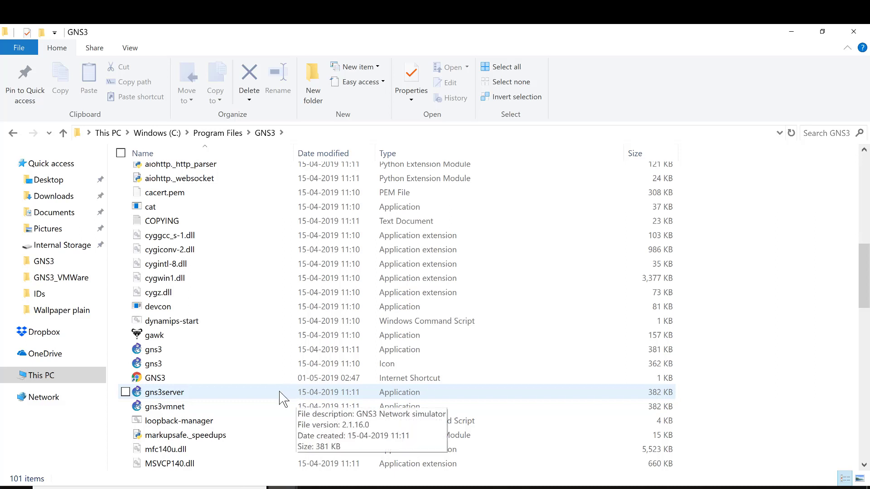
click(314, 396)
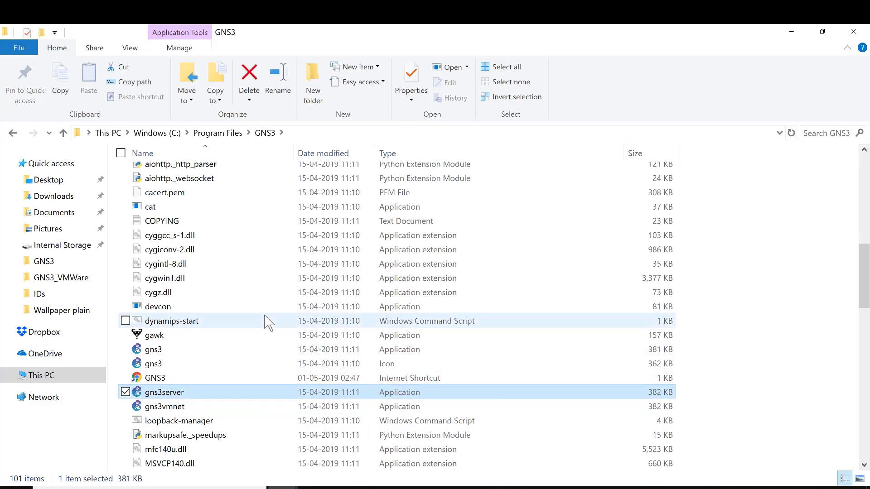
Step: Browse C:\Users to the profile's GNS3 folder and view its context menu
click(52, 374)
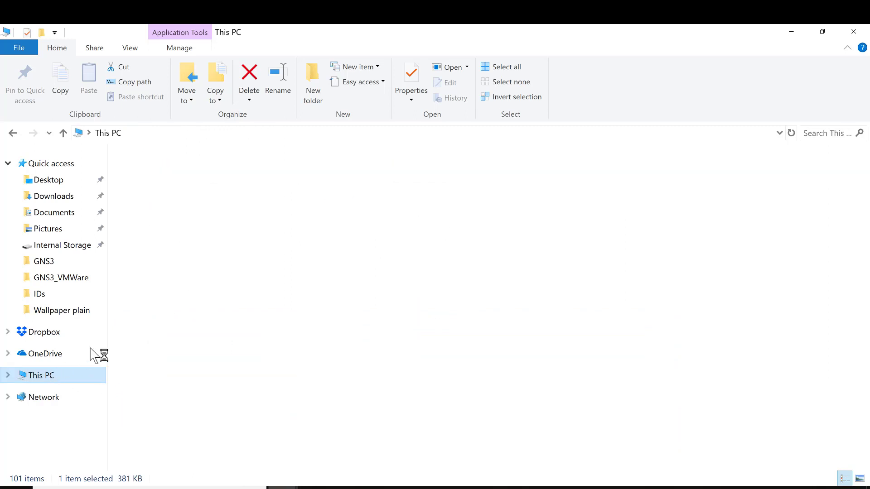
click(225, 271)
double_click(218, 288)
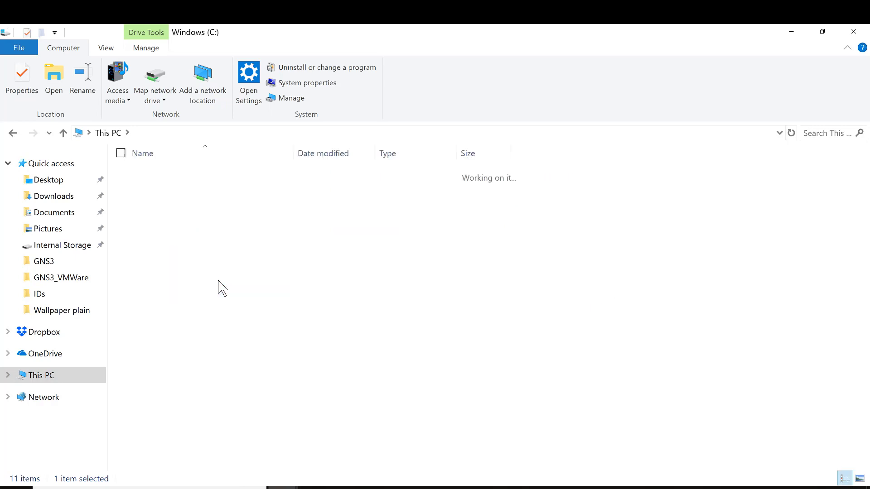
double_click(196, 303)
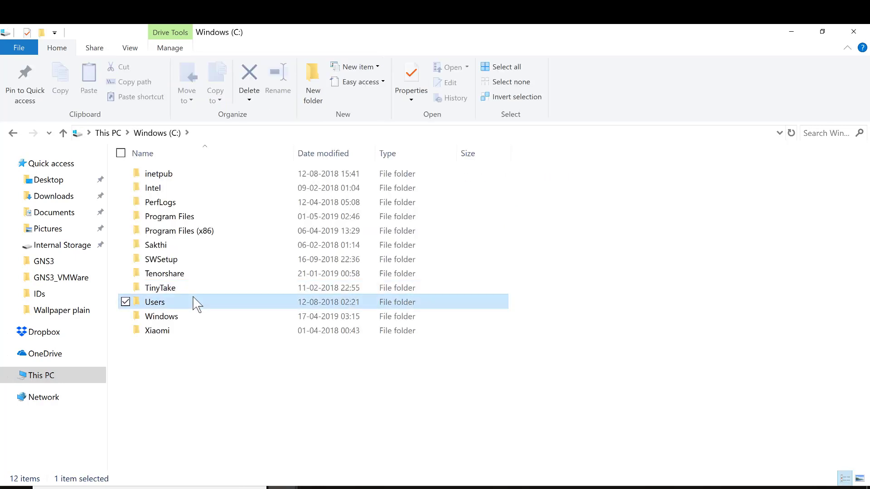
click(253, 200)
double_click(251, 194)
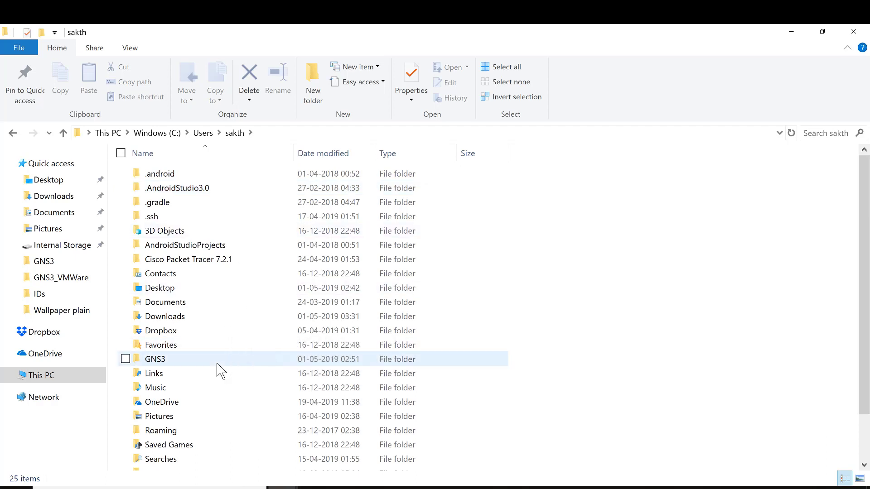
click(217, 363)
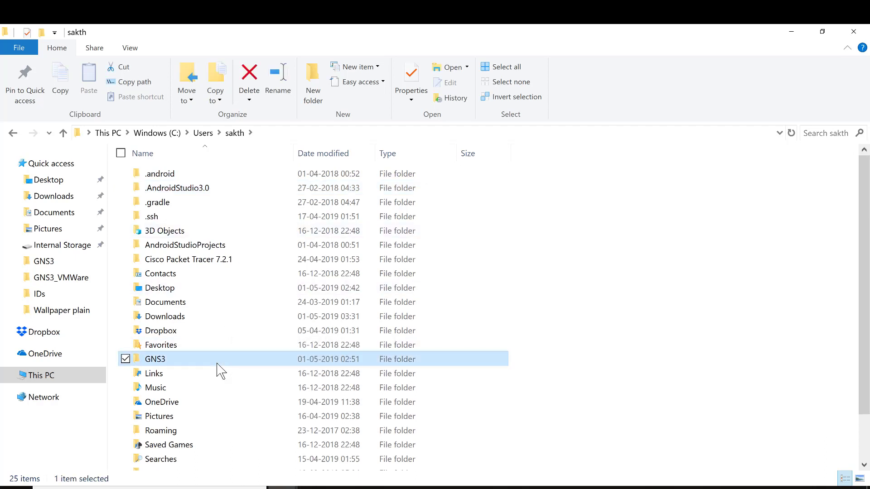
right_click(218, 370)
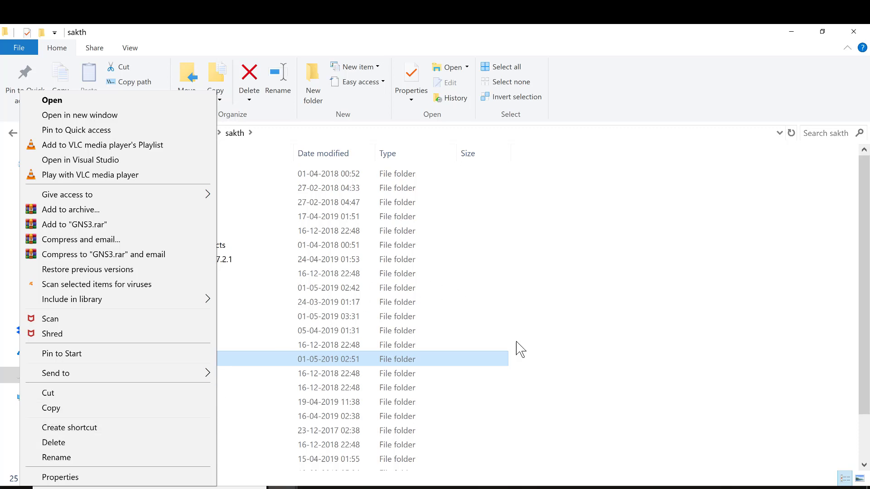
click(536, 355)
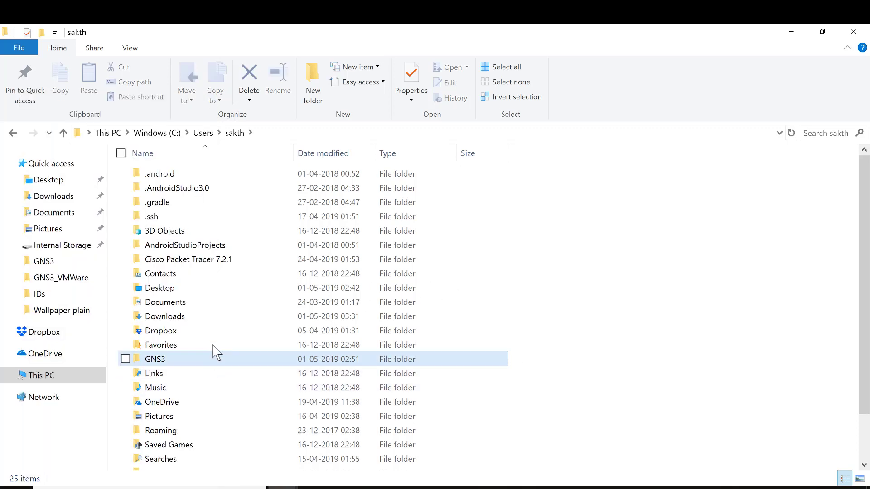
Step: Look at the GNS3-2.1.16 installer in Downloads, then return to the GNS3 New1 project
click(69, 199)
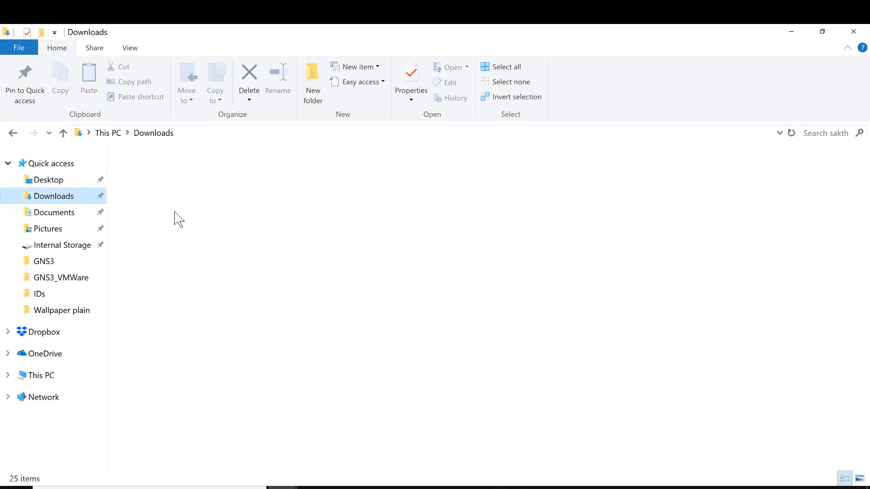
click(235, 190)
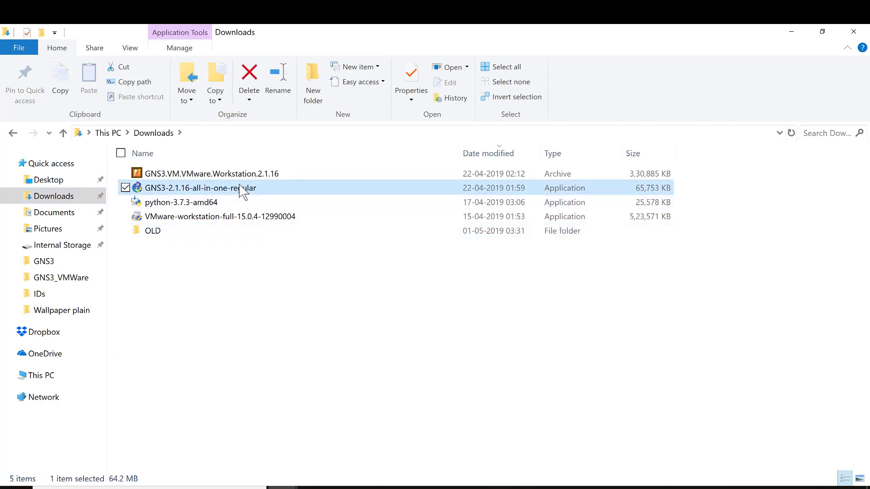
click(279, 291)
drag(278, 291, 253, 302)
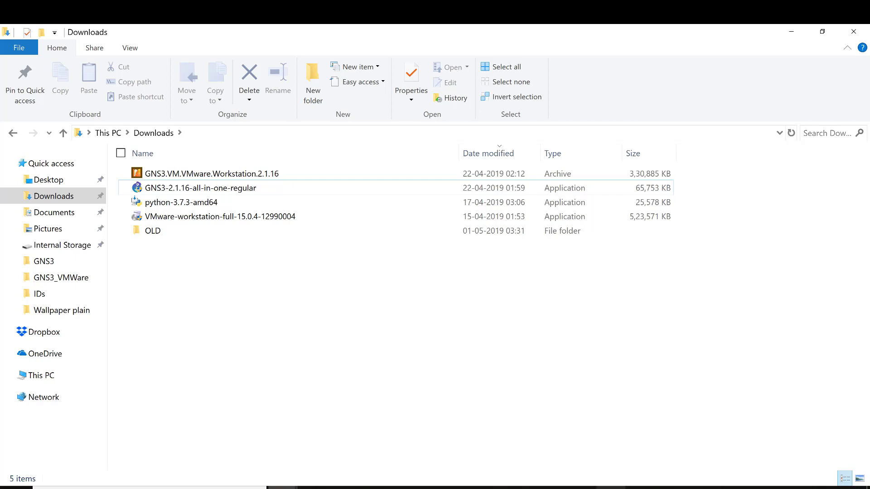
click(600, 487)
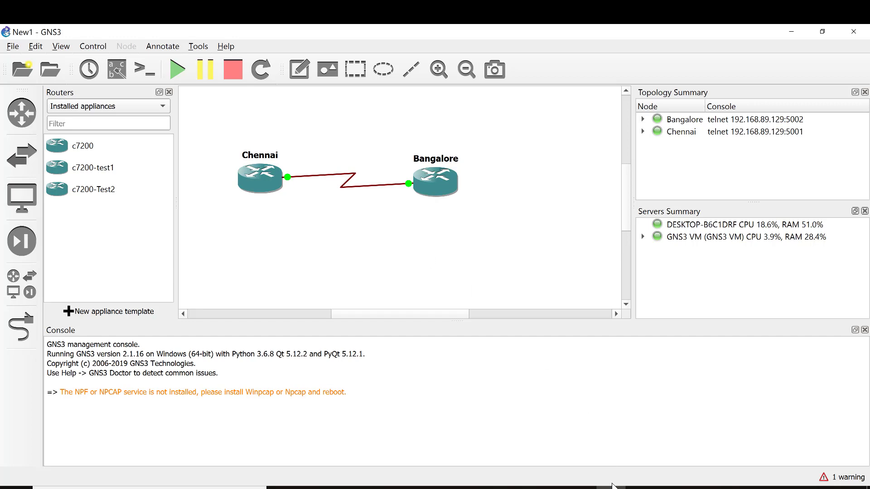
Step: Bring back the Downloads folder listing the GNS3 and VMware installers
click(282, 487)
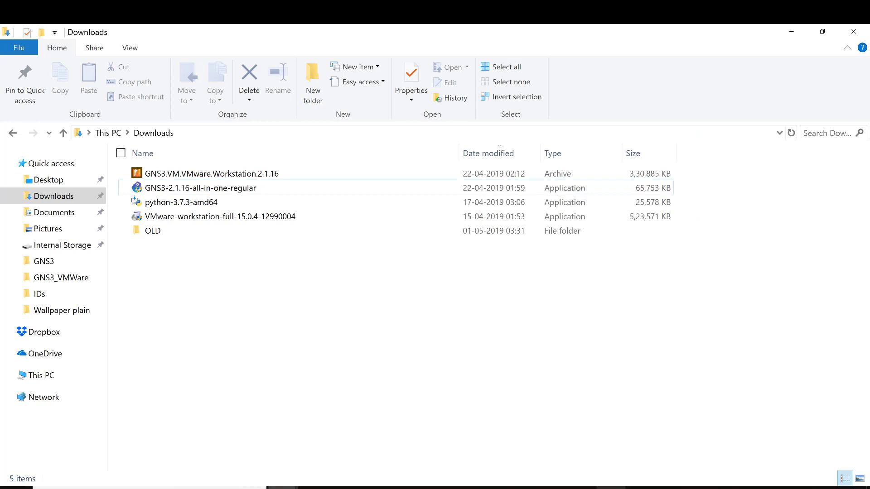
click(581, 488)
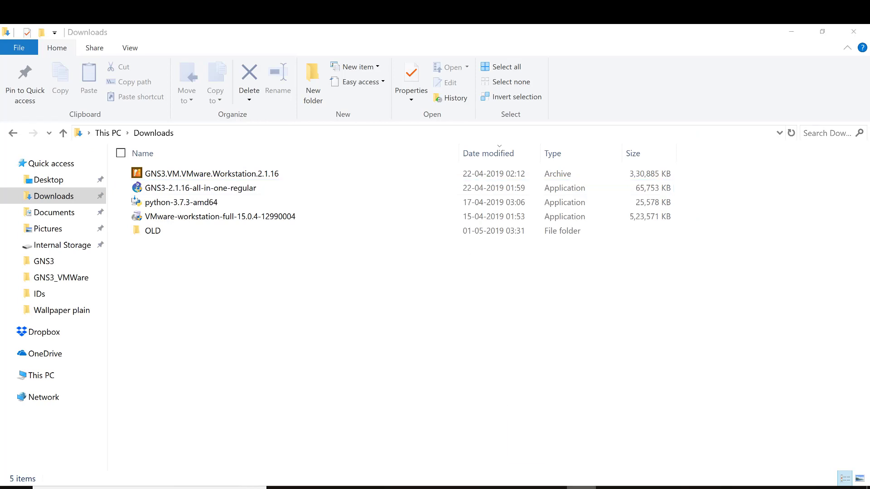